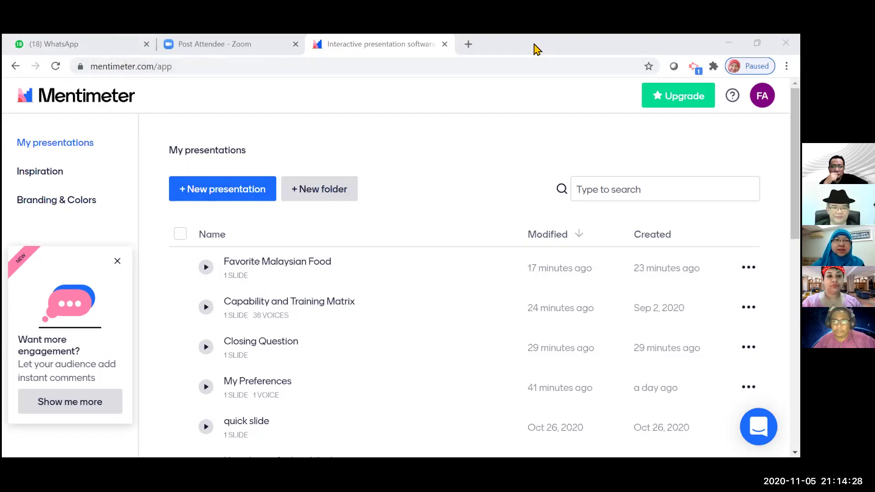
Search Google for mentimeter in a temporary browser tab and view the Mentimeter home page.
click(469, 45)
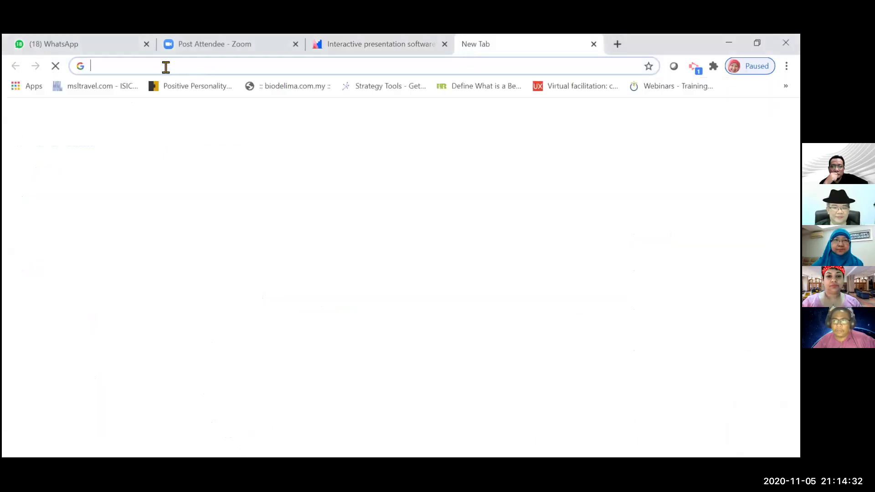
click(165, 67)
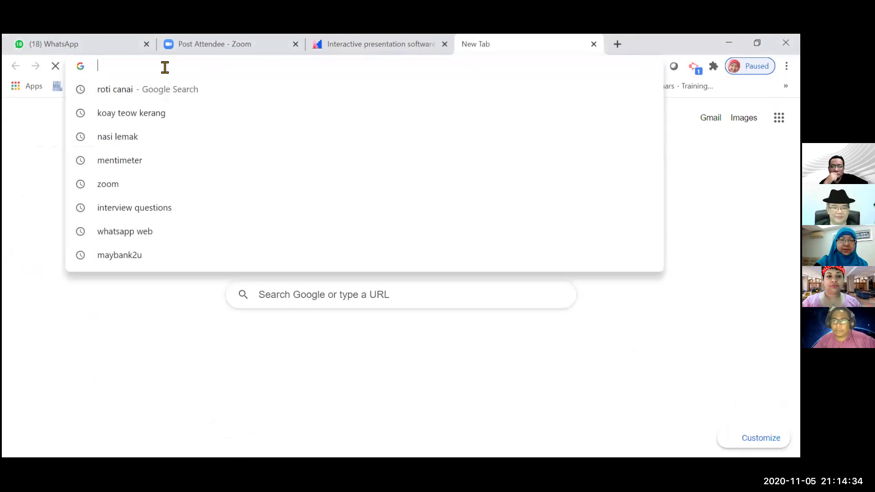
text(menti.com)
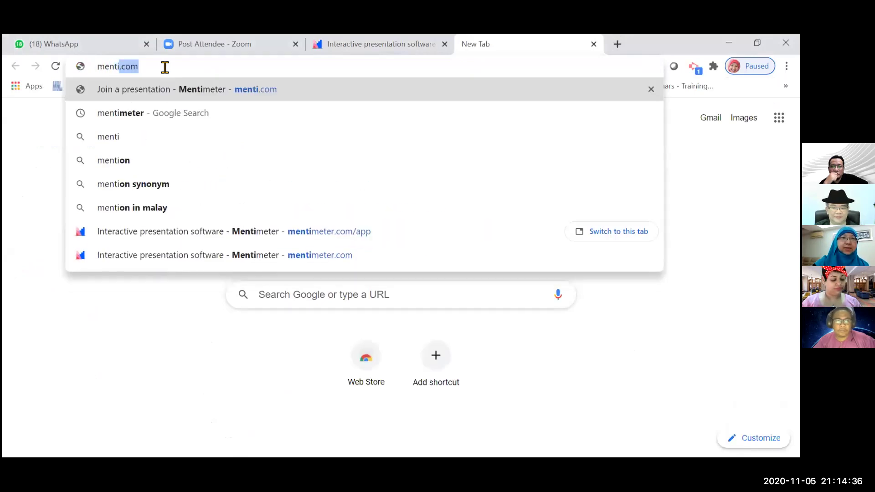
click(135, 113)
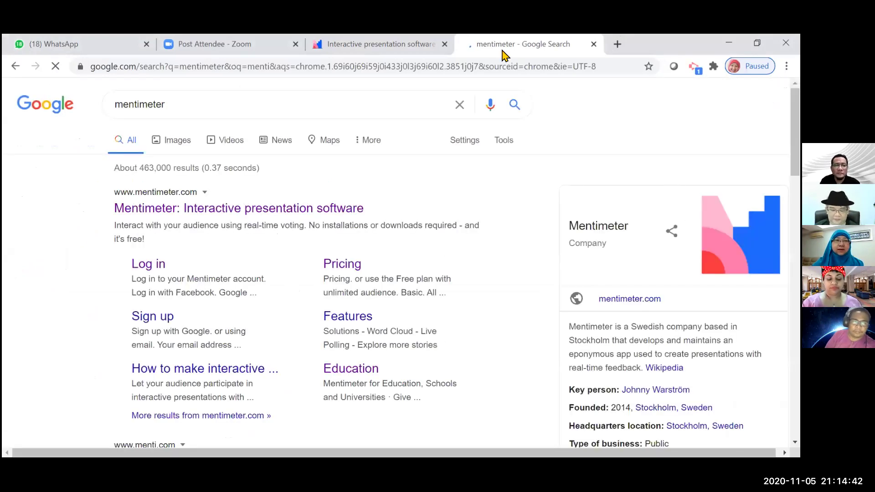
click(284, 210)
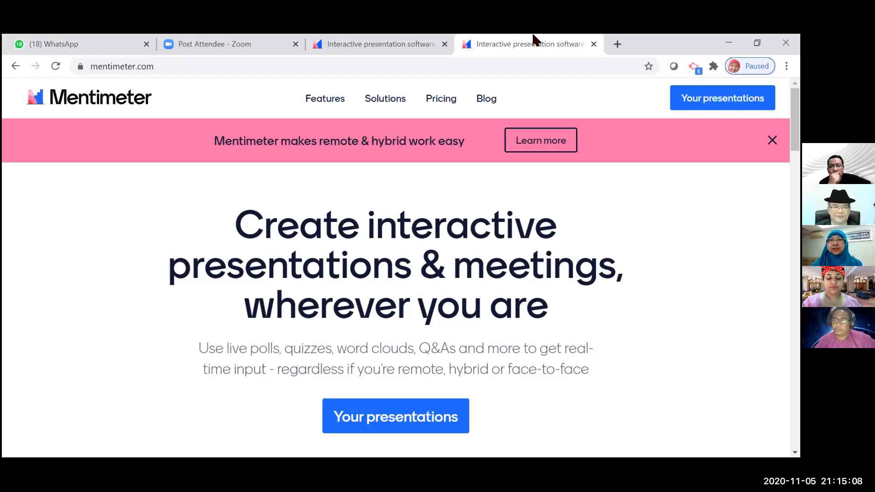
click(594, 45)
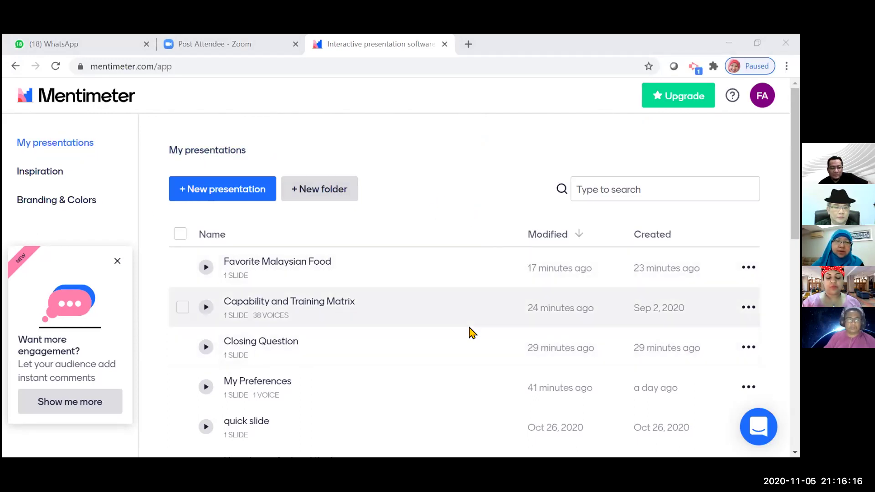
Add the Inspiration template "What's most important to your audience?" to the account's own presentations.
scroll(472, 332, down, 1)
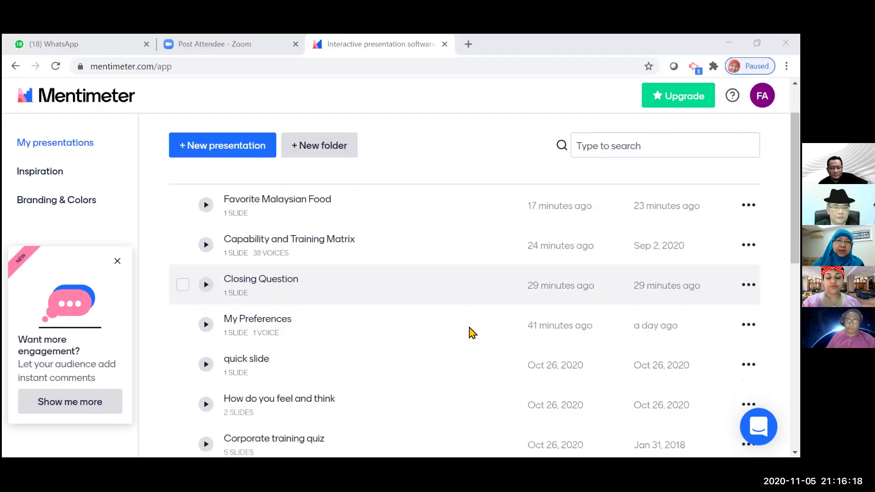
scroll(472, 333, down, 2)
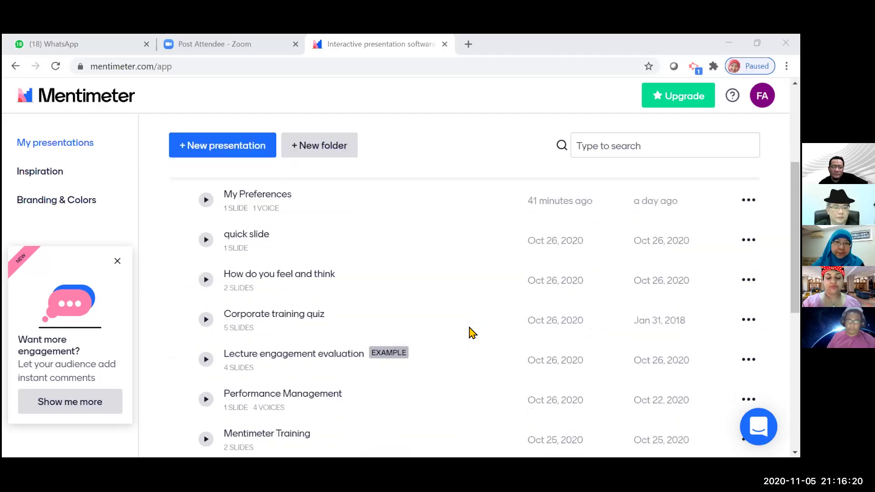
scroll(472, 332, up, 3)
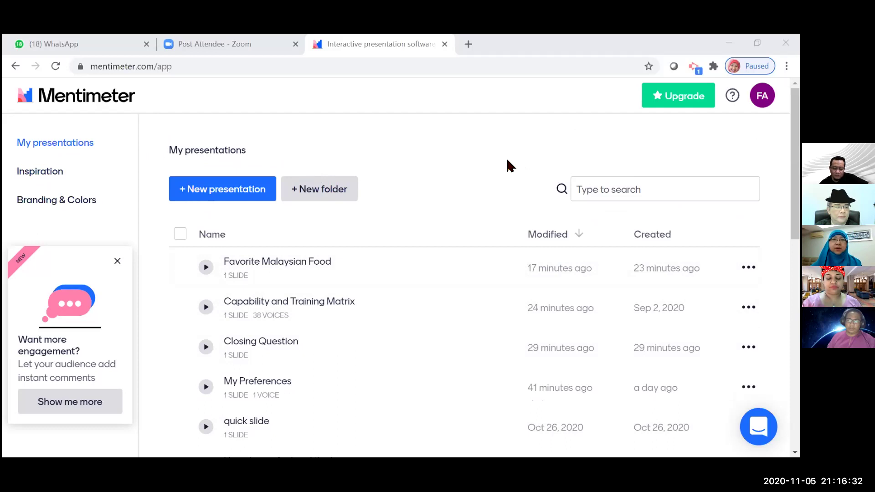
click(30, 175)
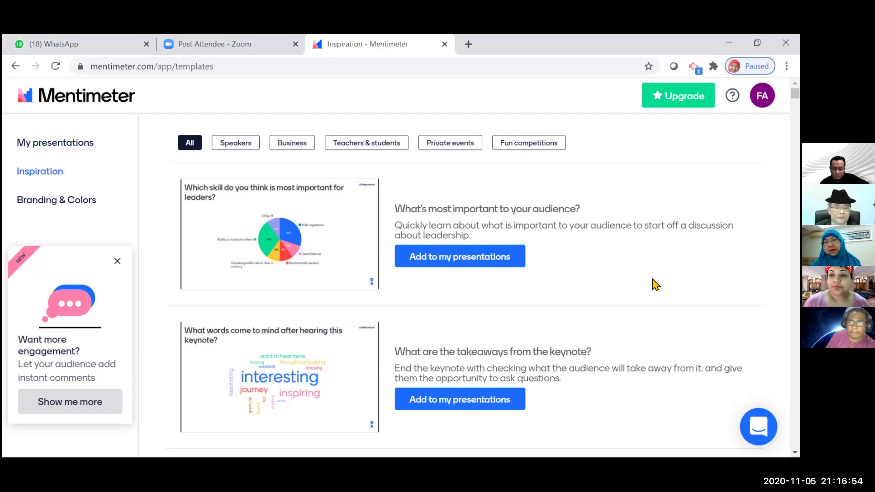
scroll(655, 285, down, 1)
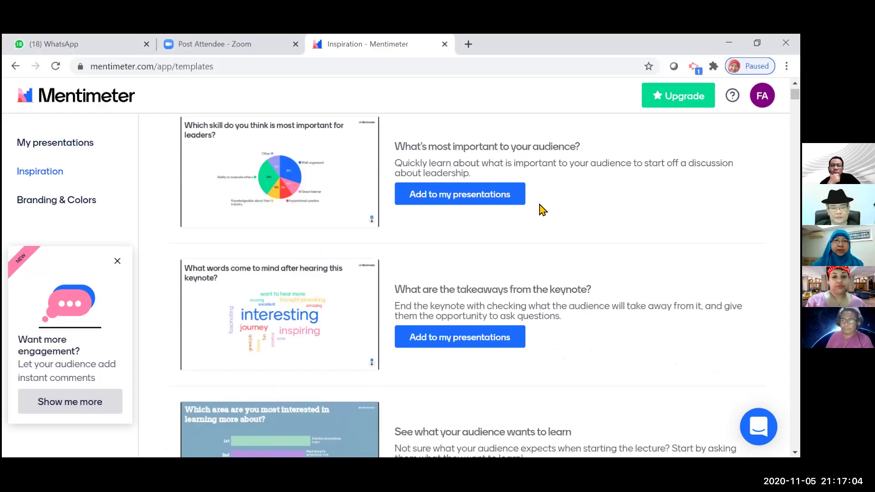
scroll(542, 211, up, 2)
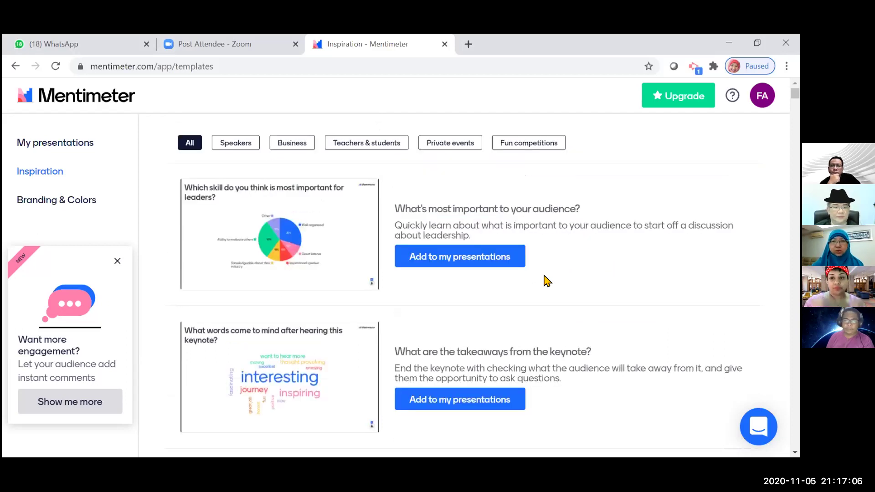
click(466, 260)
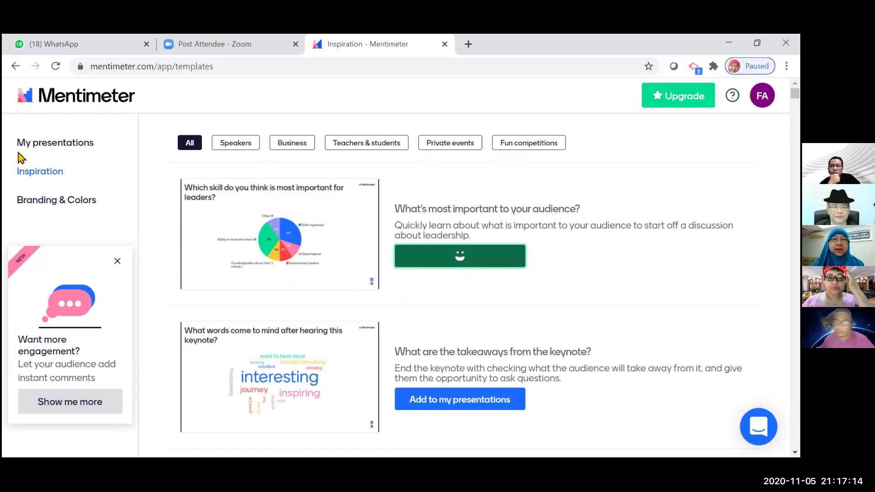
View the added "What is important in a leader?" presentation in the editor and return to the presentation list.
click(76, 152)
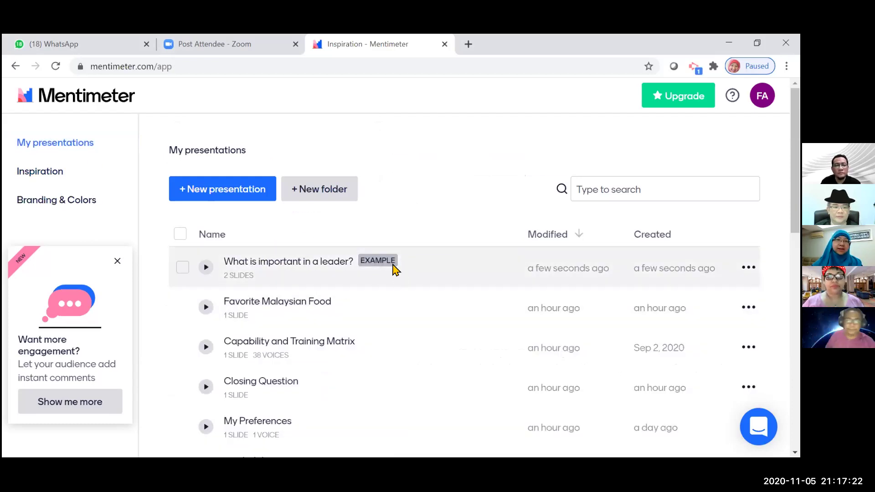
mouse_move(383, 268)
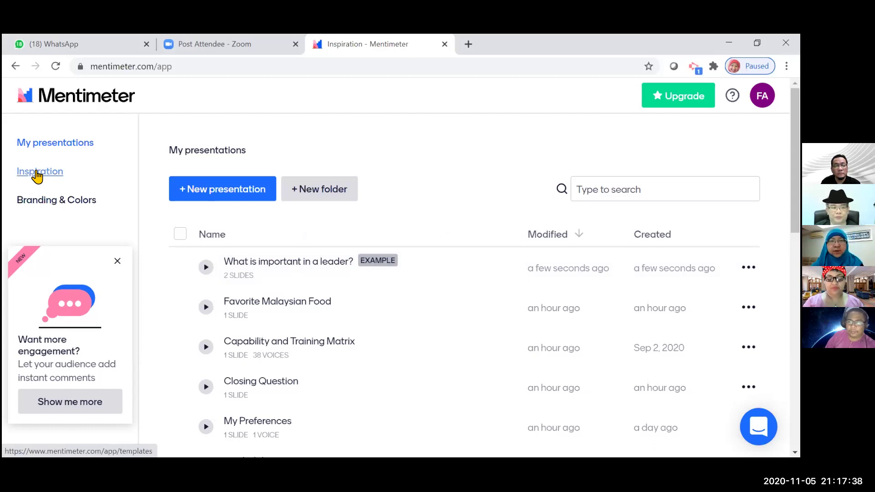
click(292, 263)
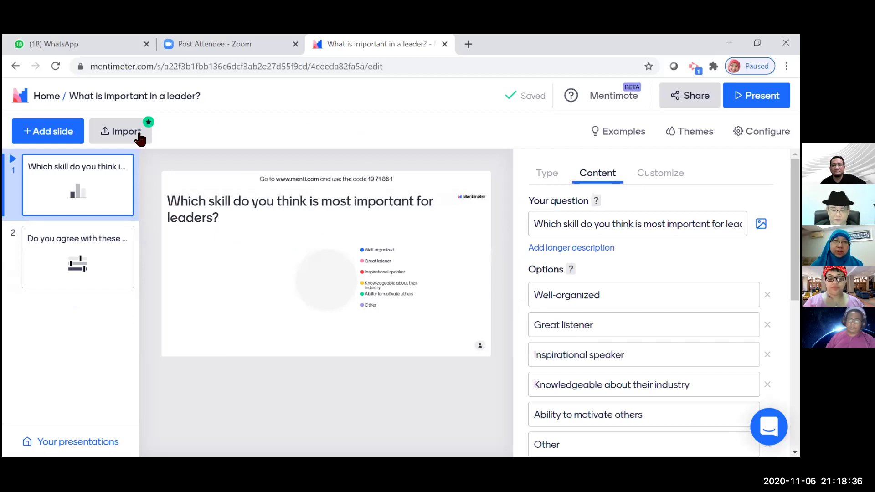
click(51, 101)
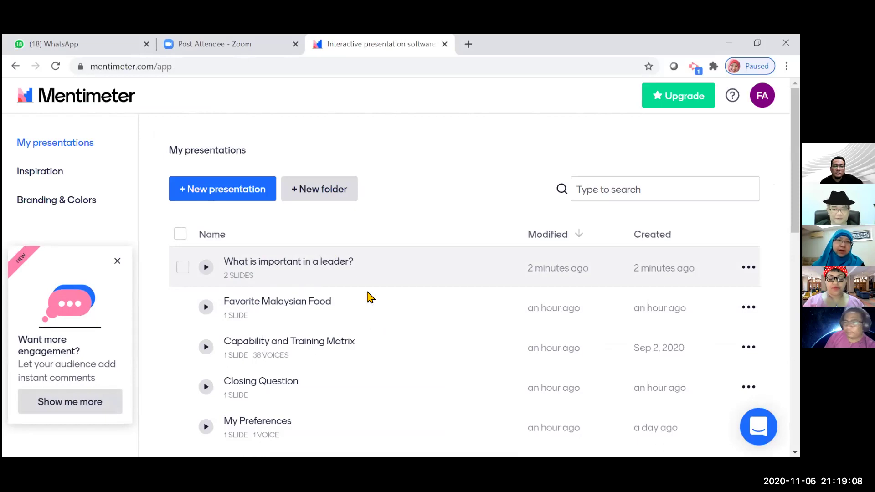
Create a new presentation named "Dinner".
scroll(369, 297, down, 1)
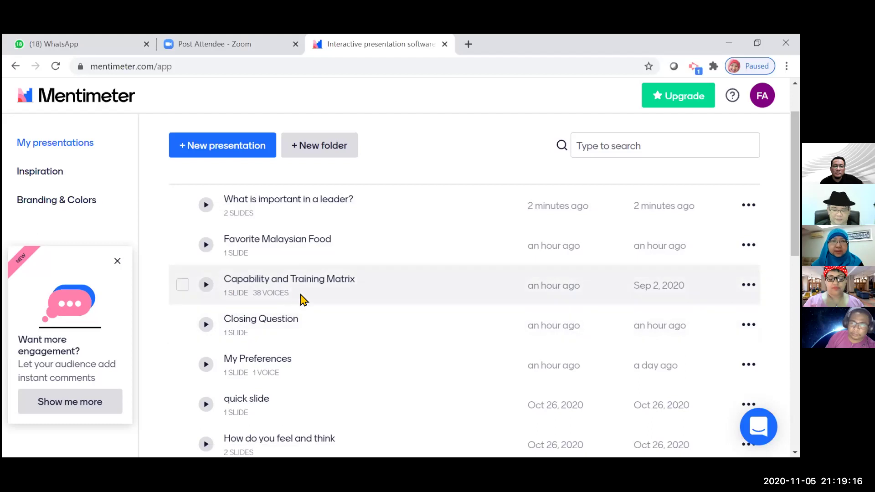
mouse_move(268, 292)
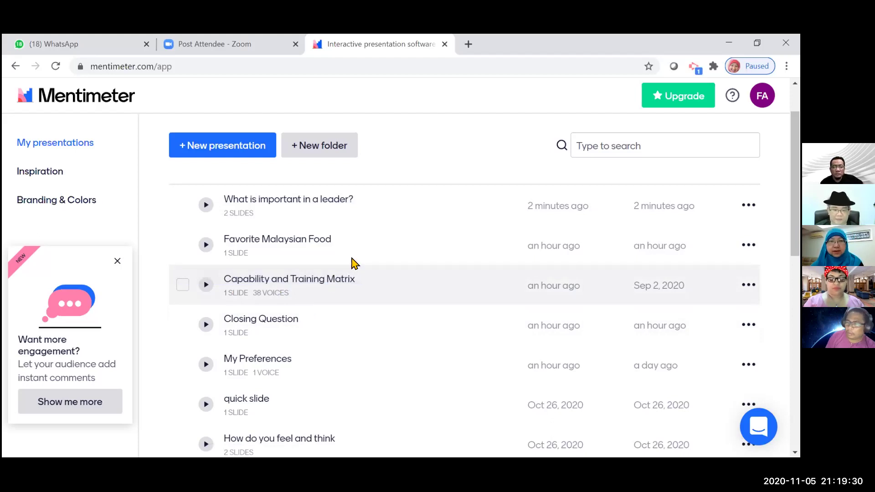
scroll(411, 229, up, 2)
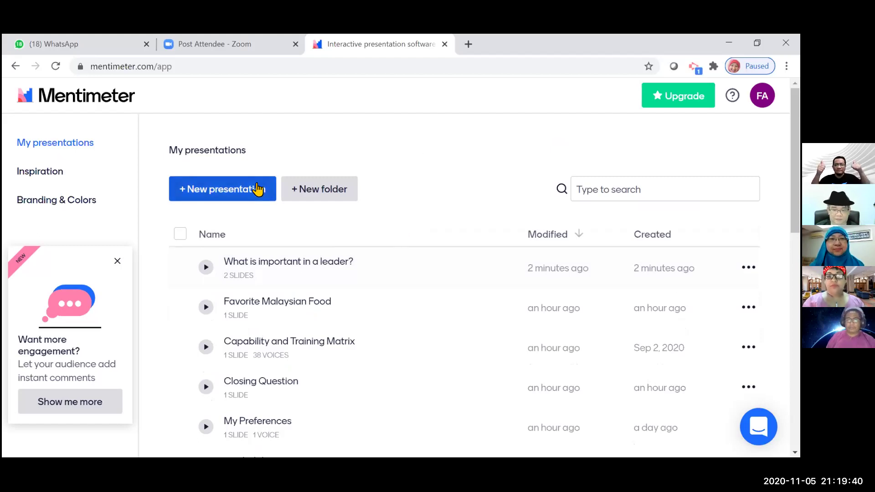
click(201, 197)
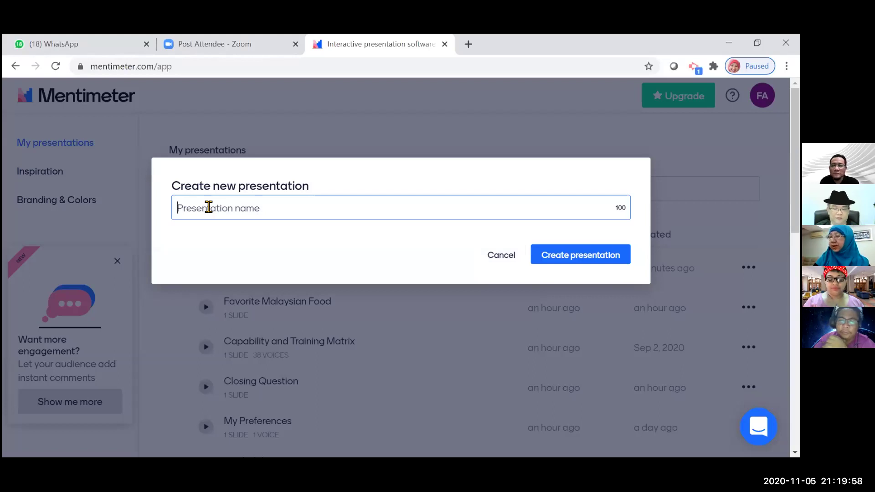
text(What)
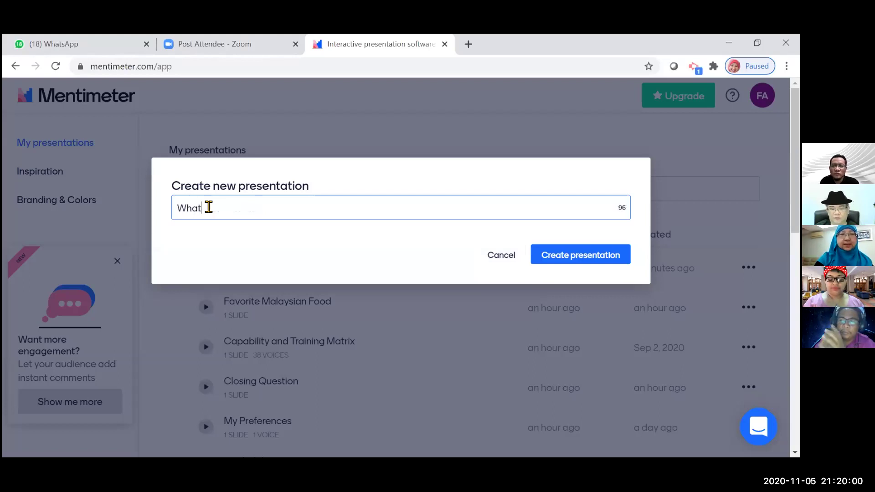
key(BackSpace)
key(BackSpace)
key(BackSpace)
key(BackSpace)
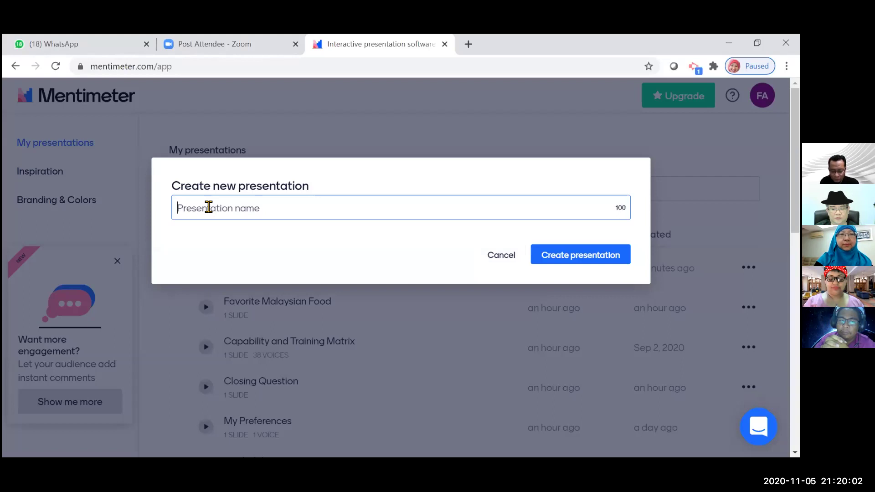
text(Dinner)
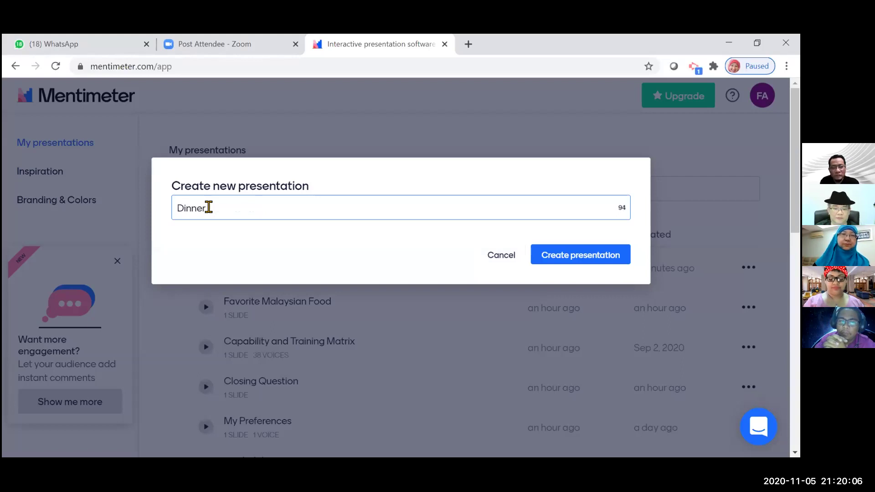
click(568, 258)
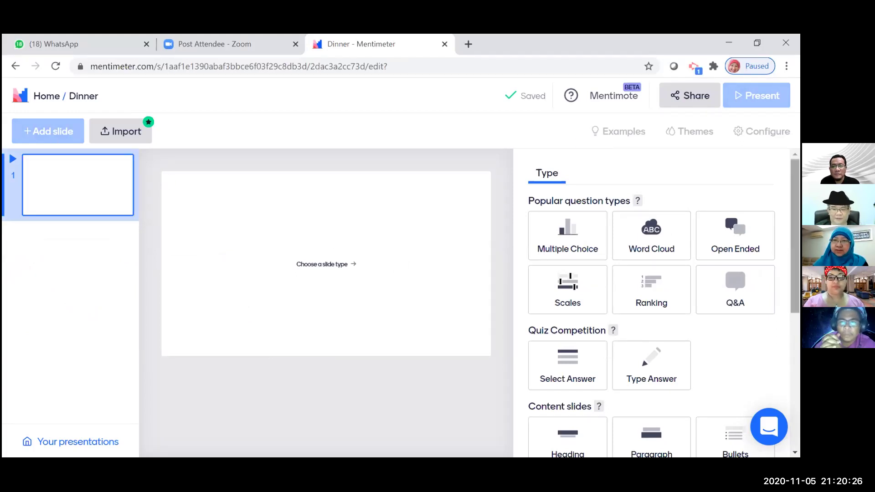
Examine the popular question, quiz competition, content slide and advanced question types available for the first slide.
scroll(652, 301, down, 1)
scroll(652, 301, down, 3)
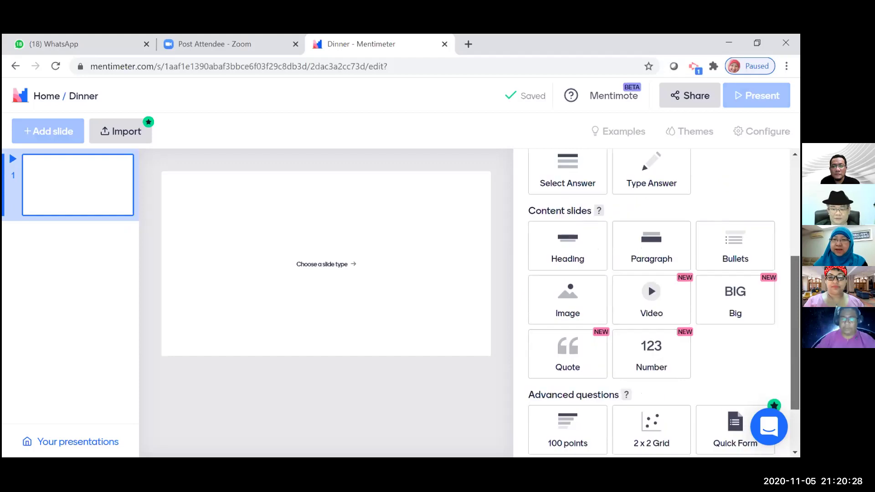
scroll(652, 301, down, 2)
scroll(648, 207, up, 7)
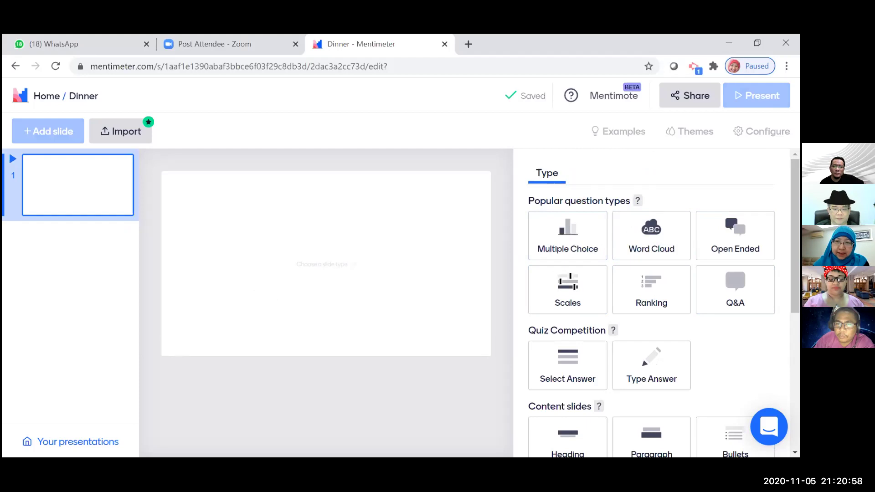
scroll(648, 407, down, 5)
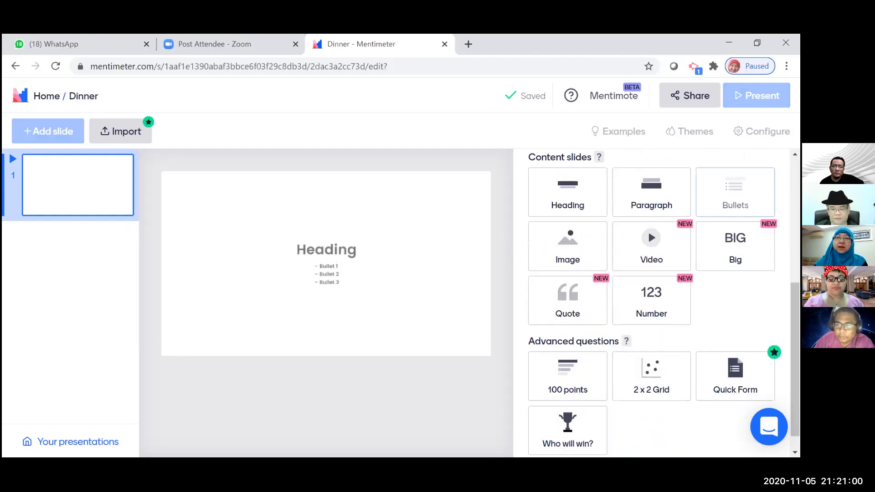
scroll(648, 223, down, 1)
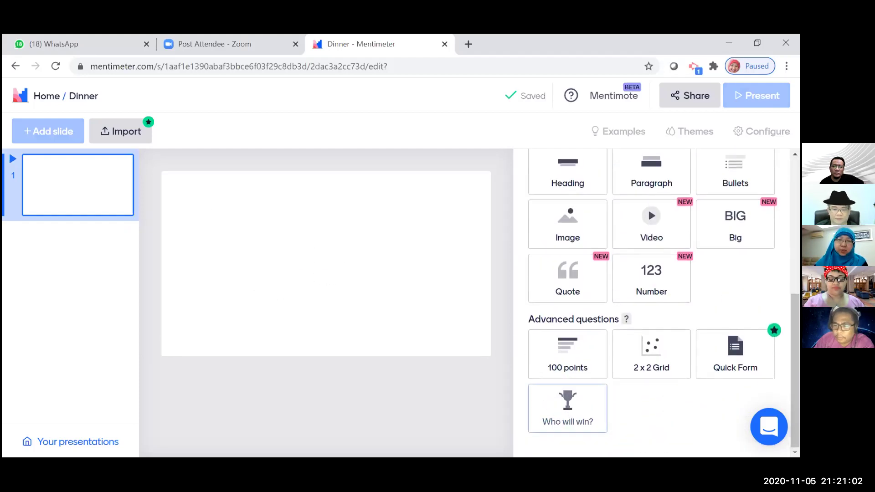
scroll(710, 313, up, 1)
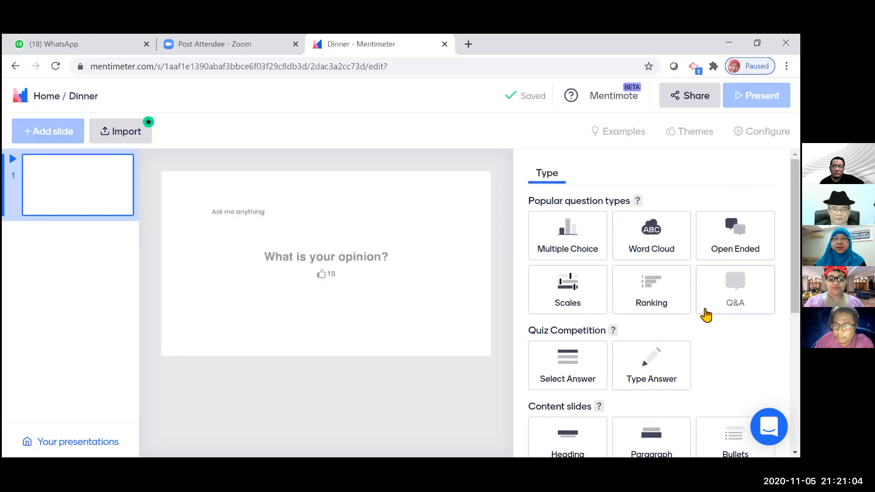
Make the first slide a Word Cloud with the question "What do you have for dinner today".
click(652, 236)
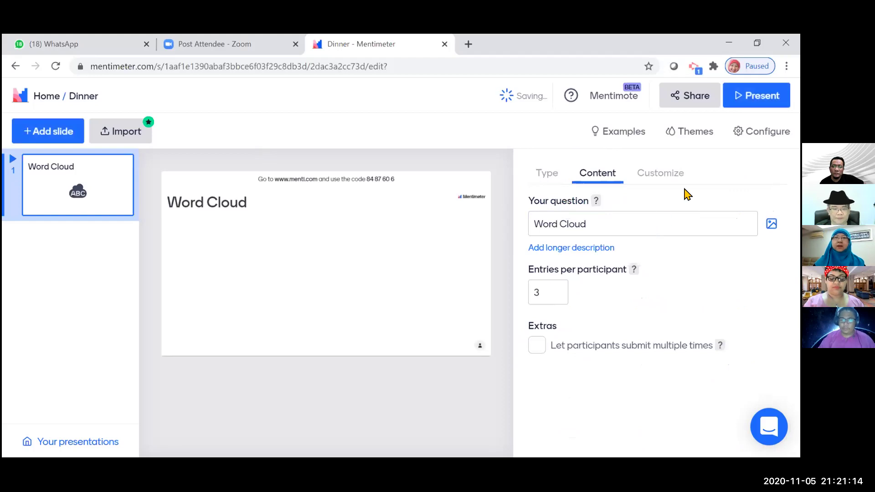
click(593, 223)
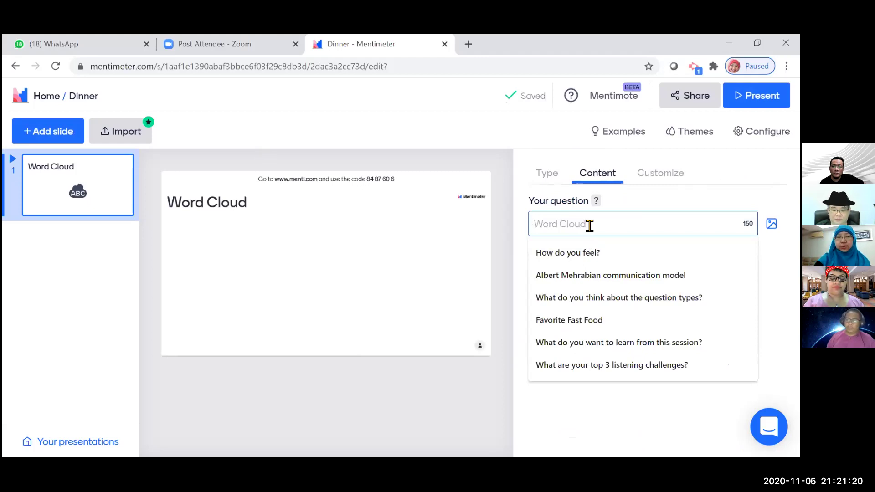
text(What )
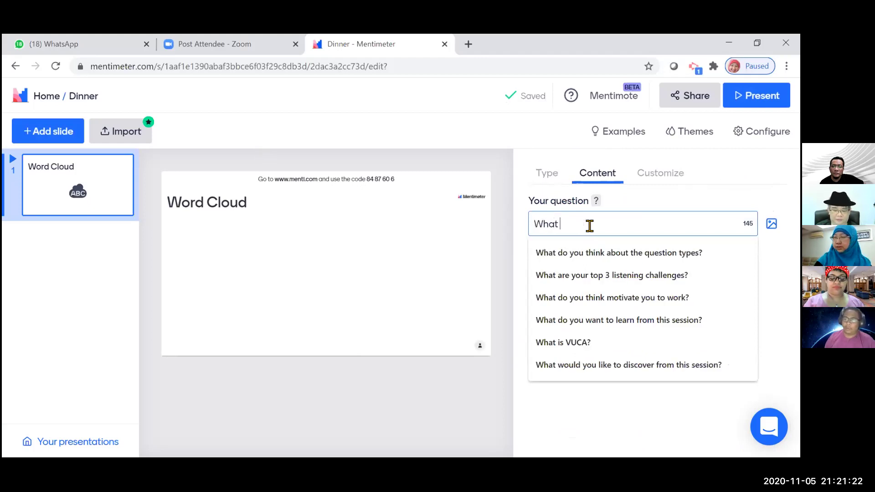
text(do yo)
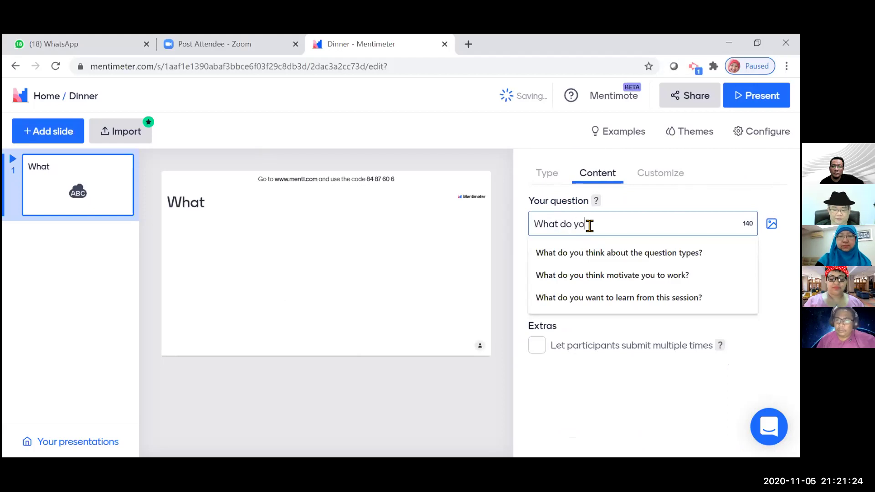
text(u have for dinner today)
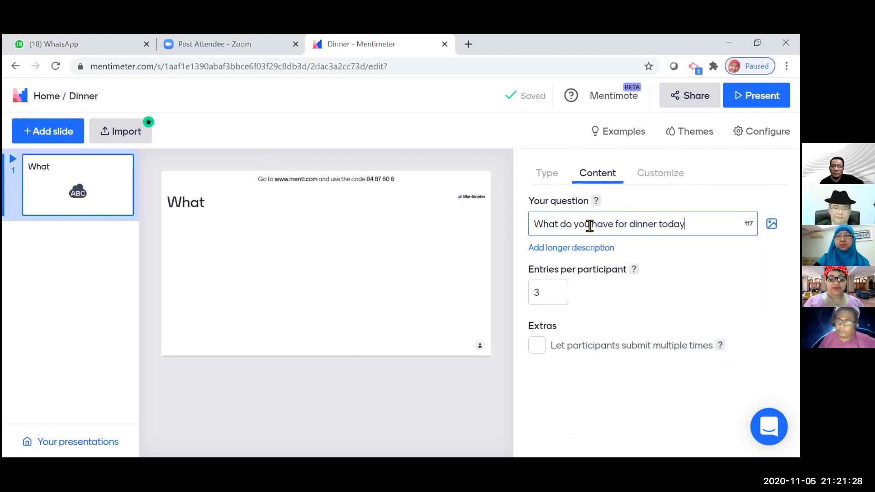
Complete the question as "What do you have for dinner today?" and start presenting the slide.
text(?)
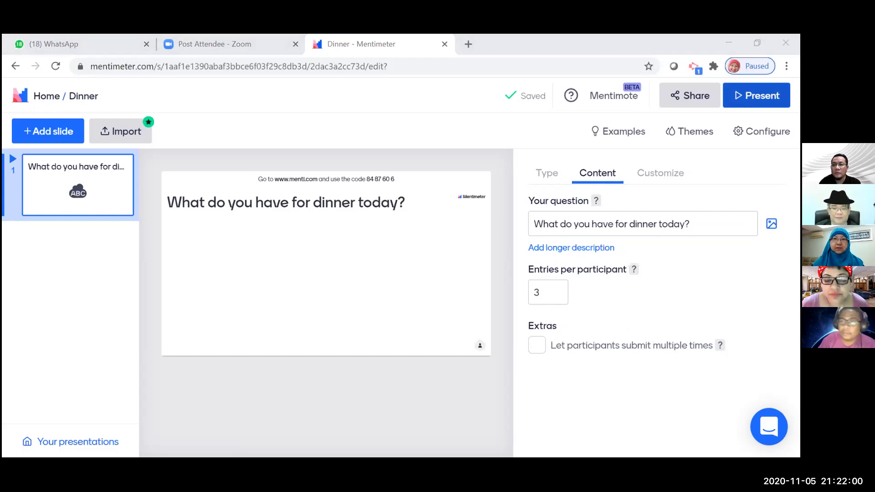
click(756, 95)
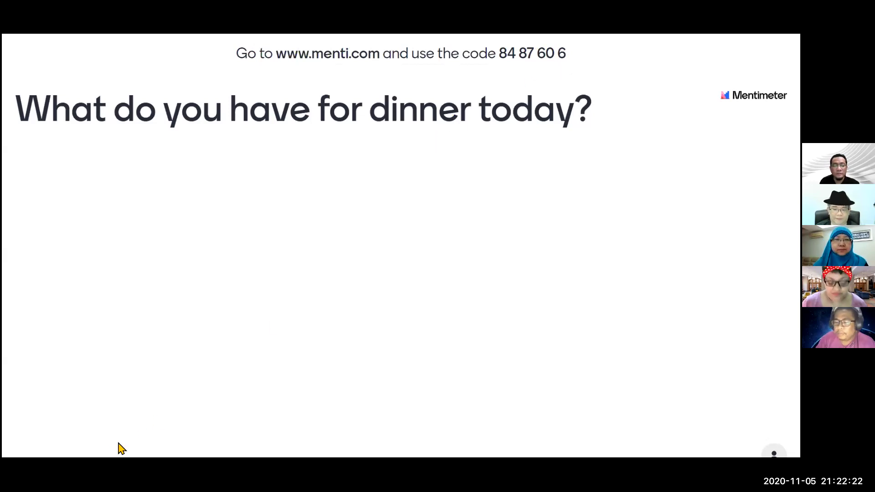
Hide the results on the presented word cloud slide and show them again.
mouse_move(112, 450)
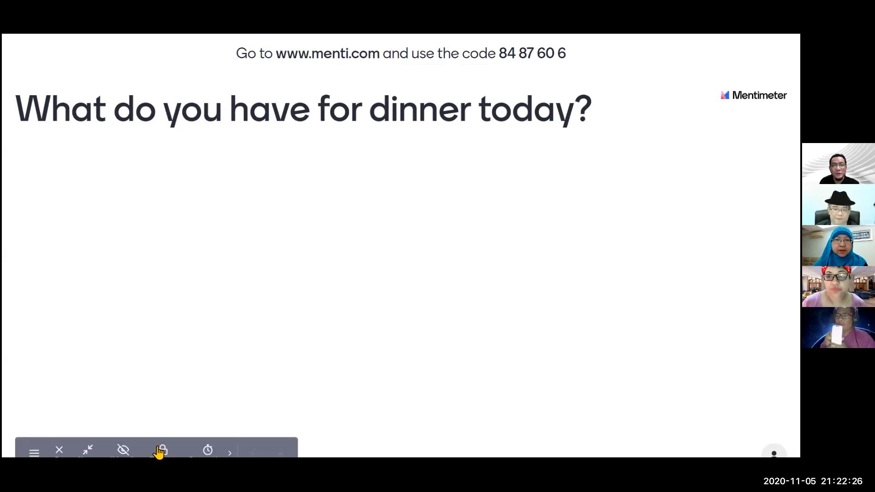
click(123, 450)
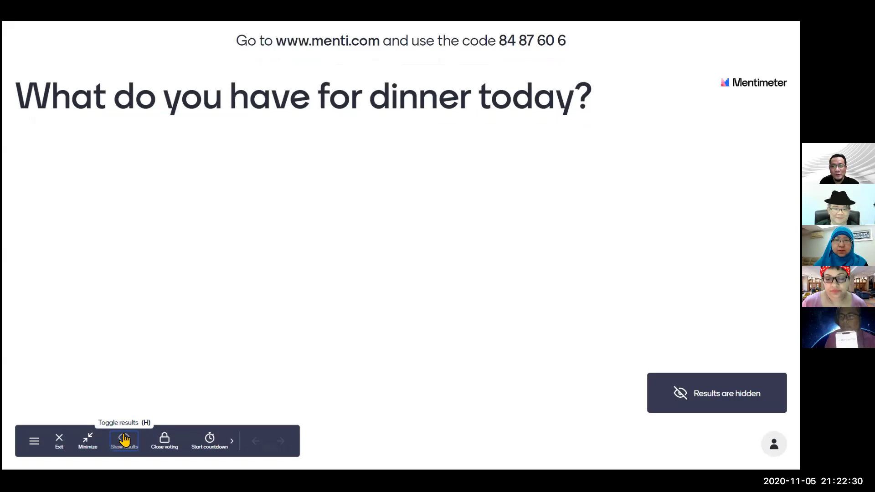
click(124, 440)
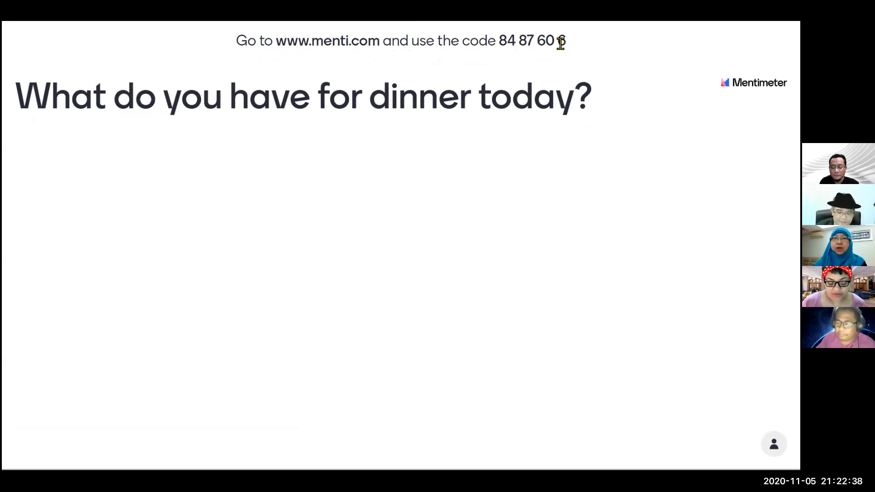
Display the voting instructions with the join code and QR code for participants, and return to the word cloud slide.
mouse_move(122, 442)
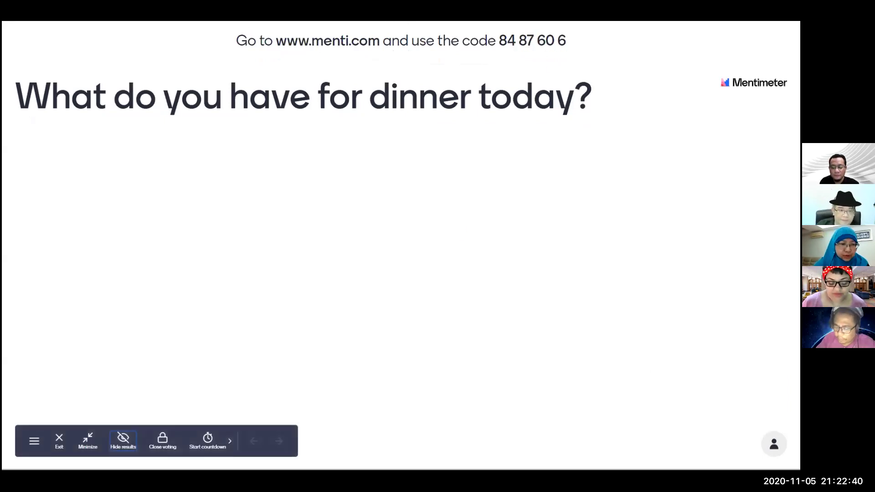
click(34, 444)
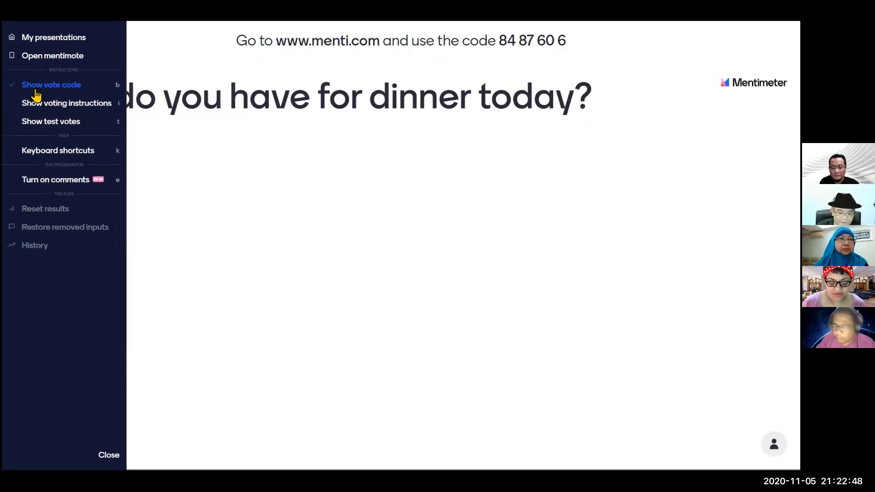
click(35, 105)
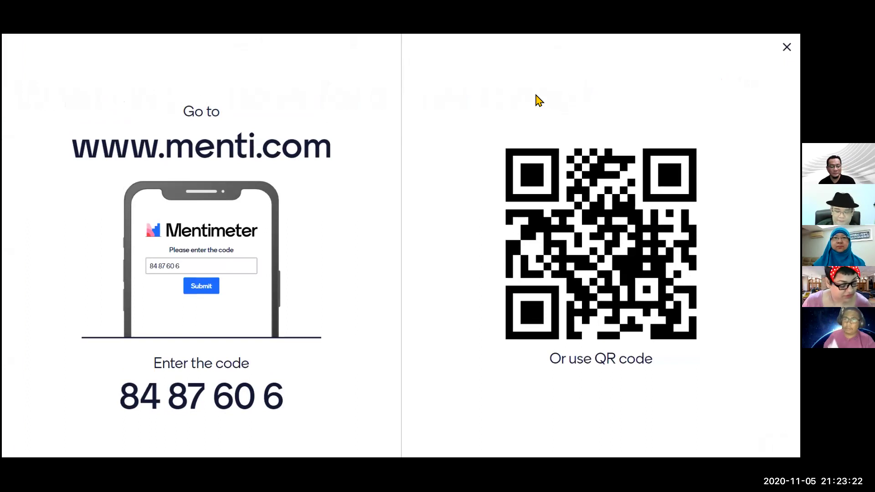
key(Escape)
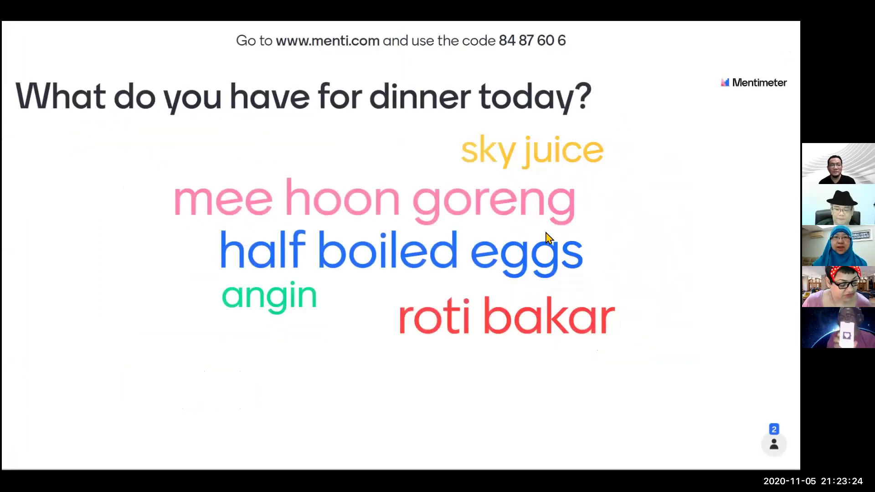
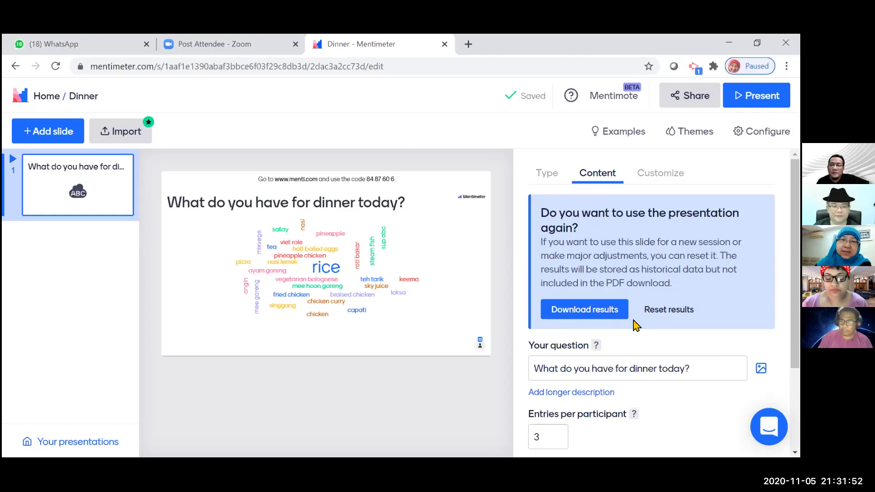
Open the download options for the presentation results and view the whole word cloud in the exported Dinner.pdf.
click(576, 313)
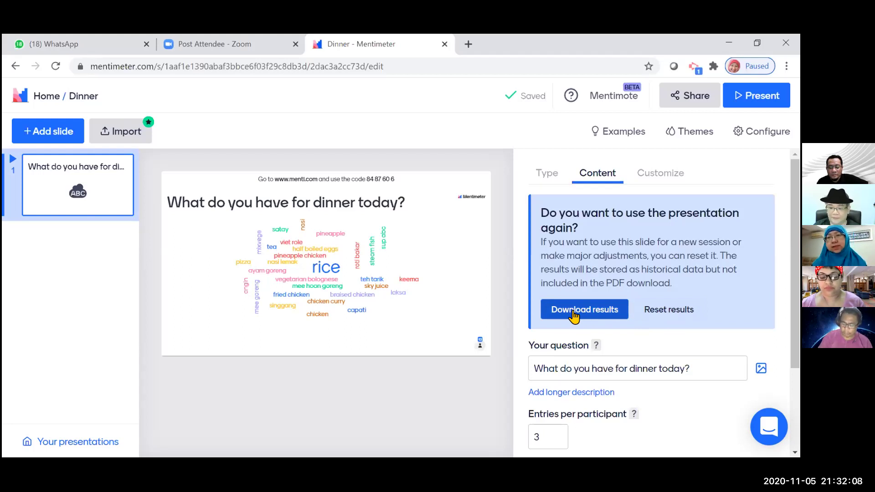
click(593, 314)
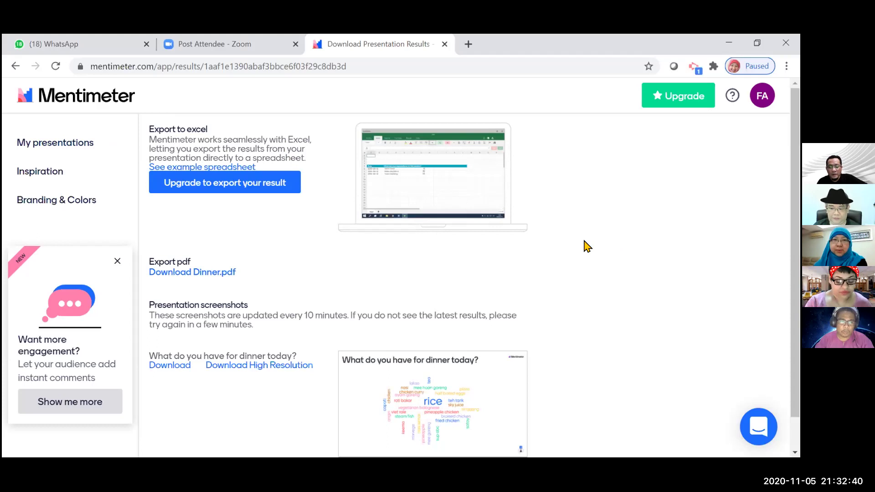
scroll(587, 247, down, 1)
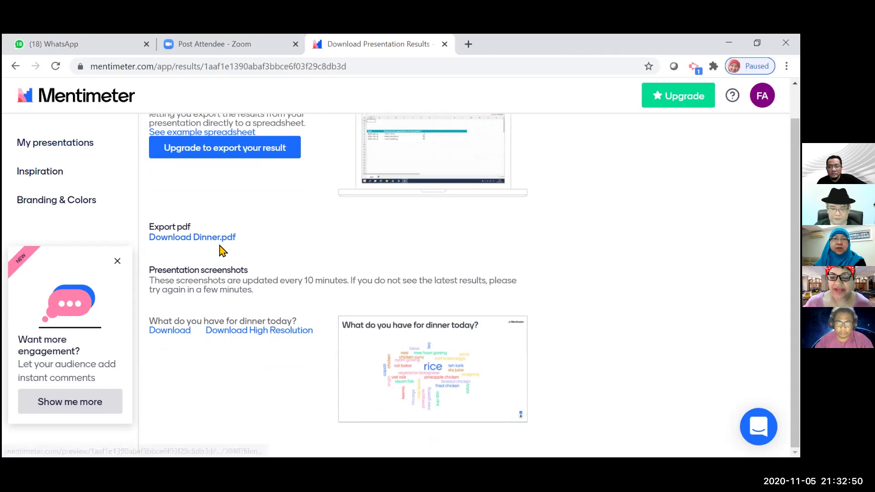
click(204, 240)
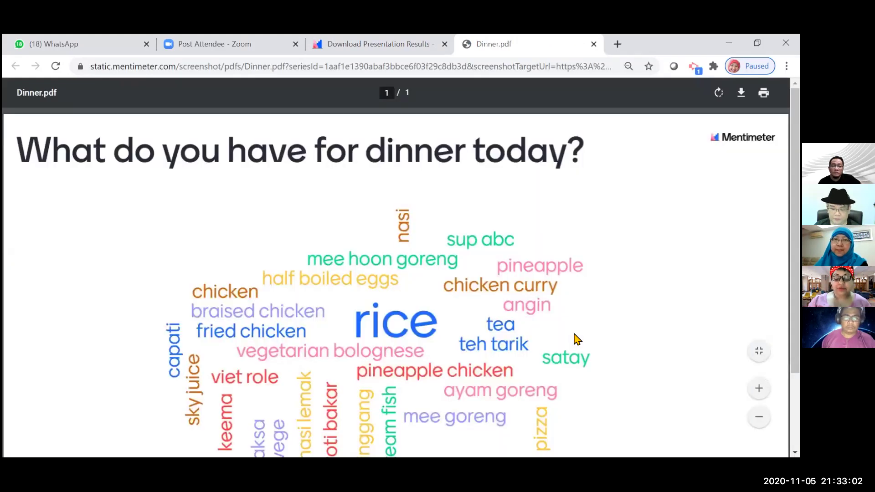
scroll(586, 266, down, 2)
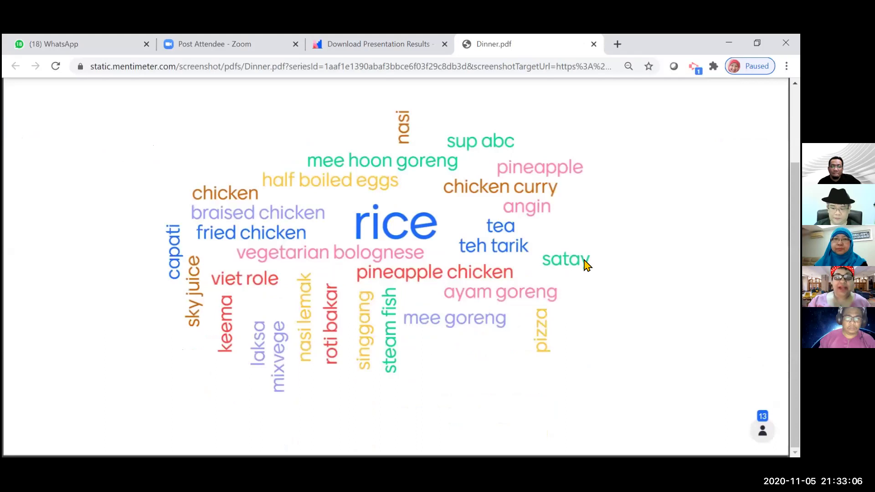
scroll(586, 266, up, 2)
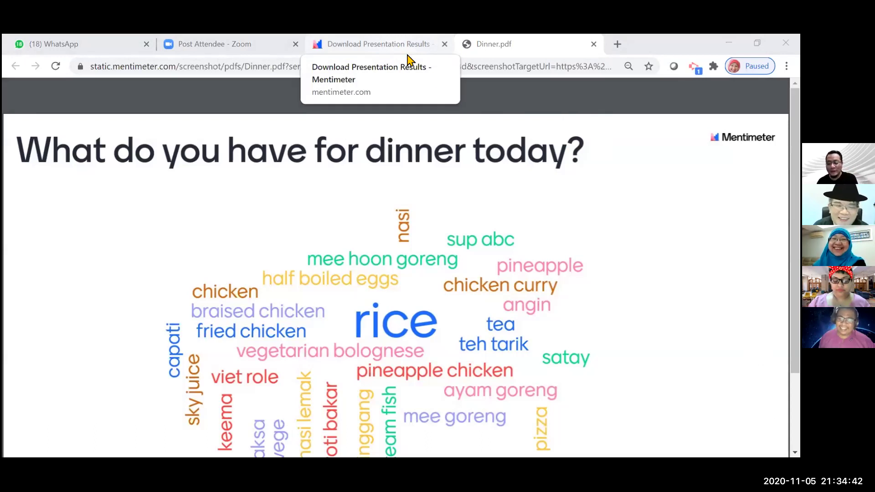
Go back from the PDF to the presentation list and reopen the "Dinner" presentation for editing.
click(396, 44)
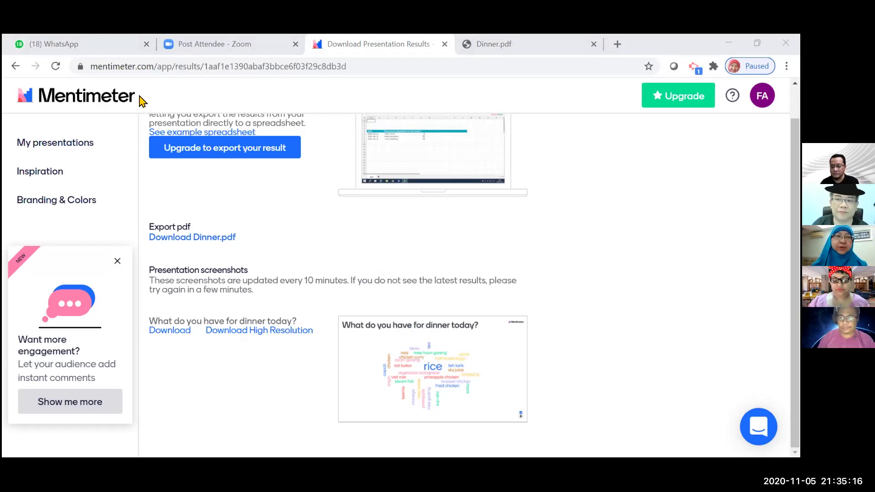
scroll(563, 307, up, 1)
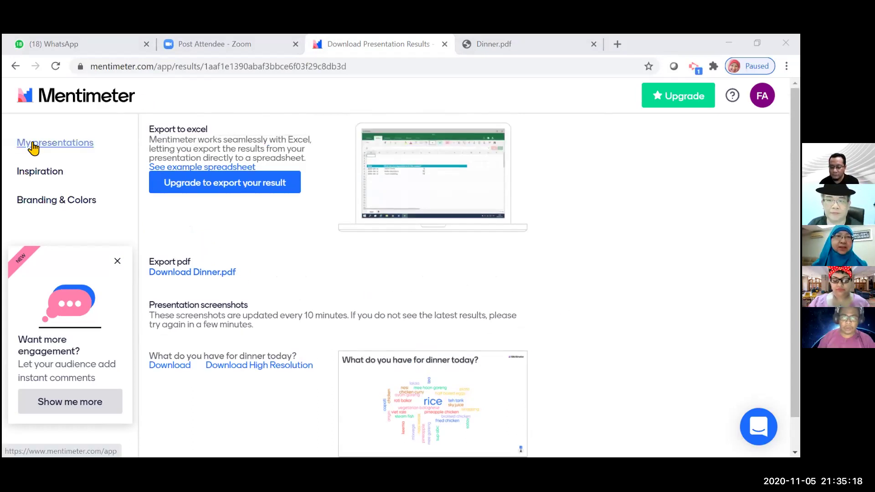
click(53, 153)
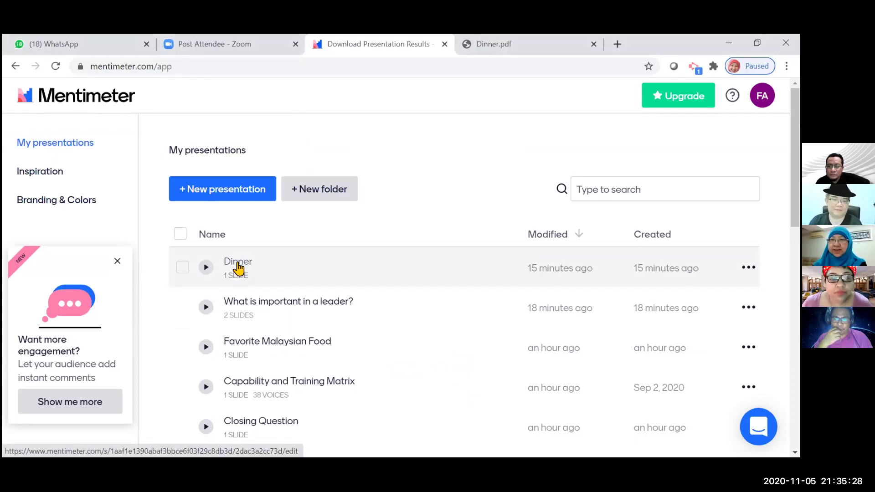
click(239, 269)
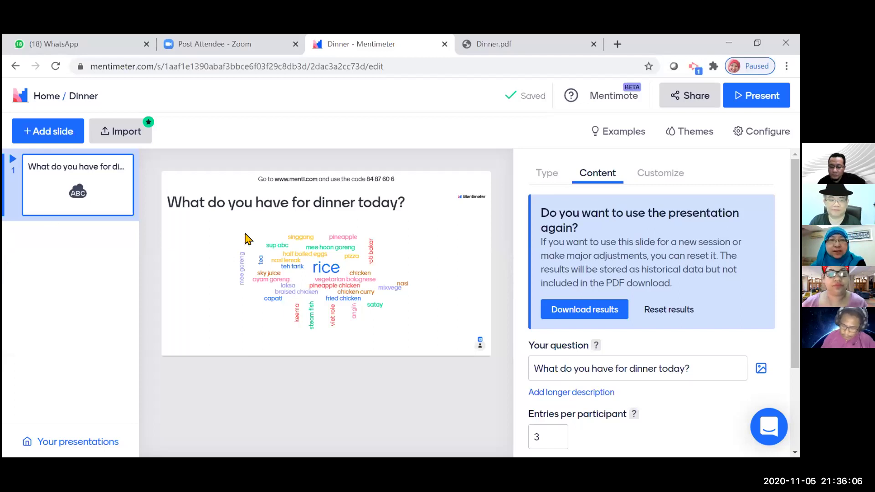
Add a second slide to the "Dinner" presentation with the Multiple Choice question type.
click(49, 137)
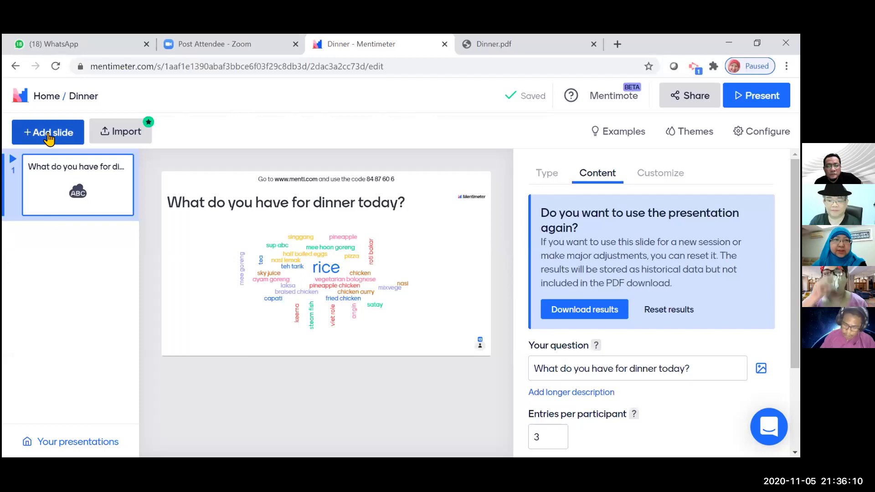
click(48, 137)
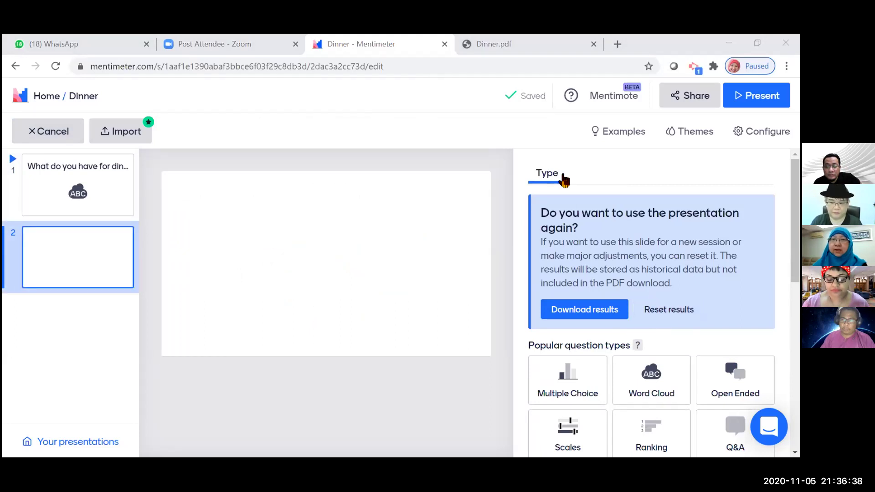
click(545, 185)
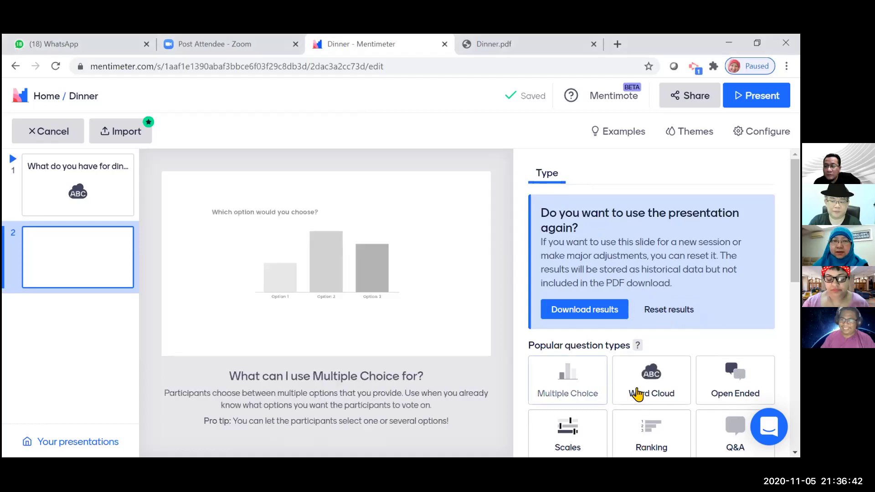
scroll(678, 392, down, 3)
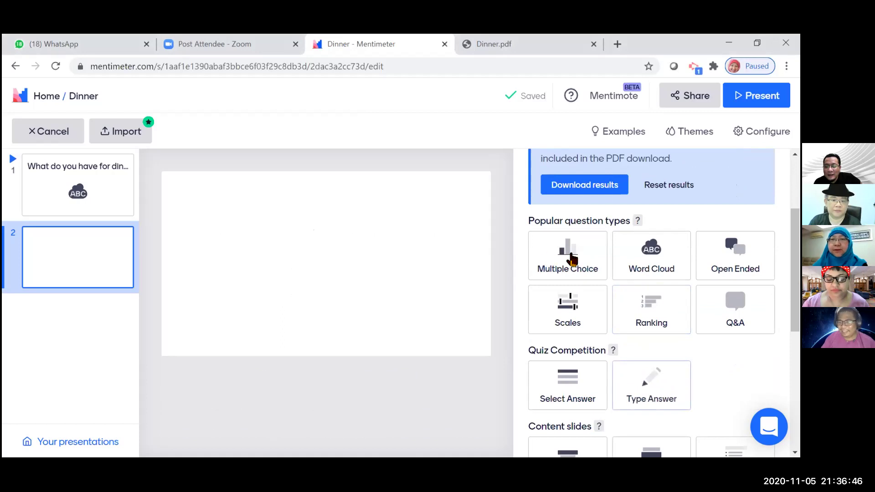
click(573, 261)
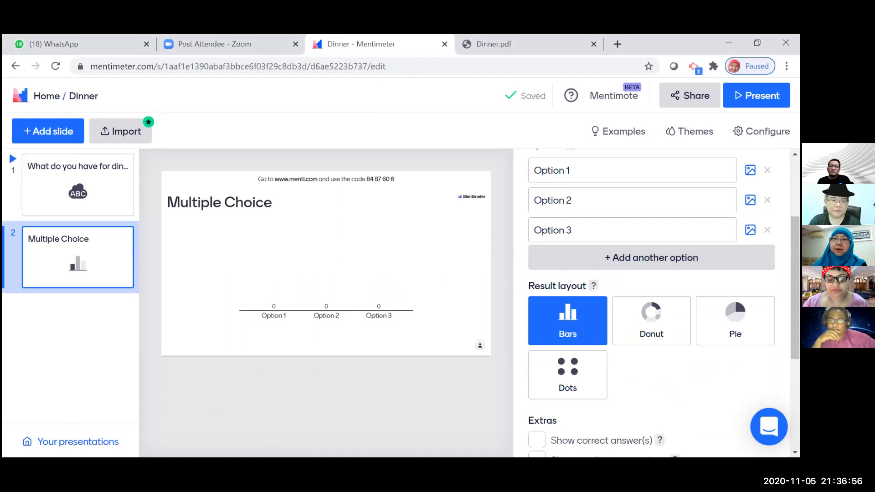
Replace the multiple choice slide's question with "Favorite Malaysian Food".
scroll(735, 296, up, 3)
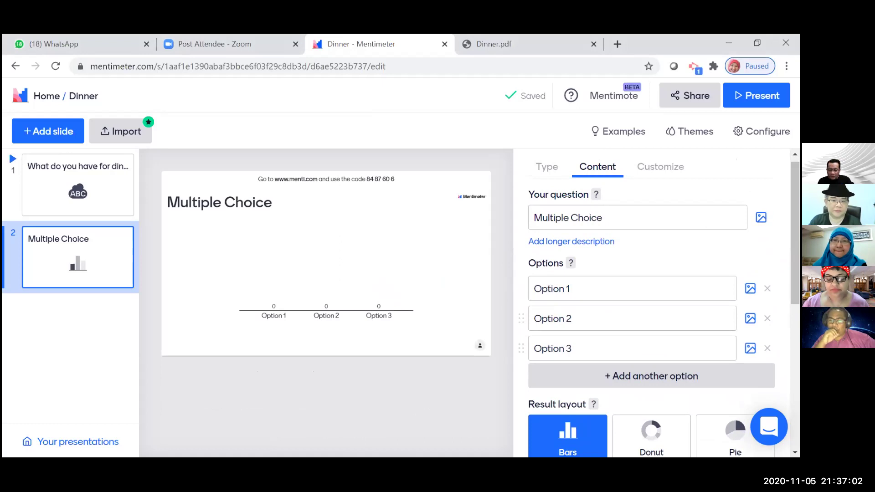
scroll(651, 301, up, 1)
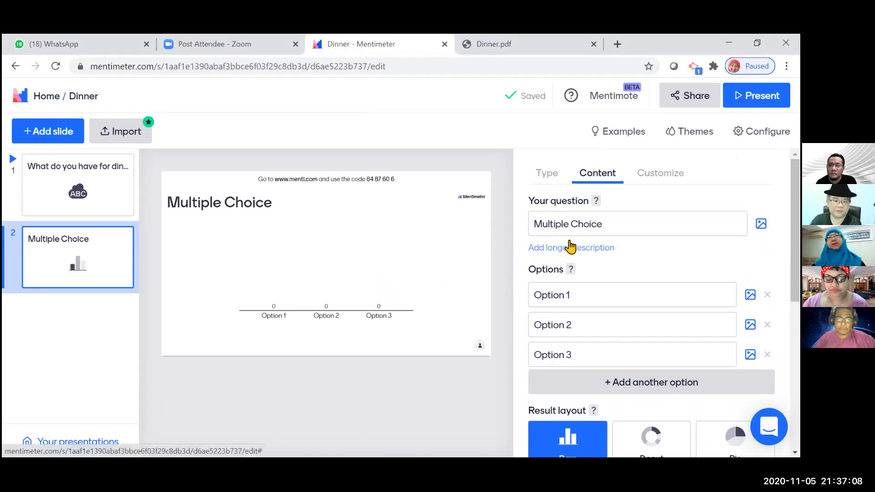
click(543, 224)
key(ctrl+a)
key(BackSpace)
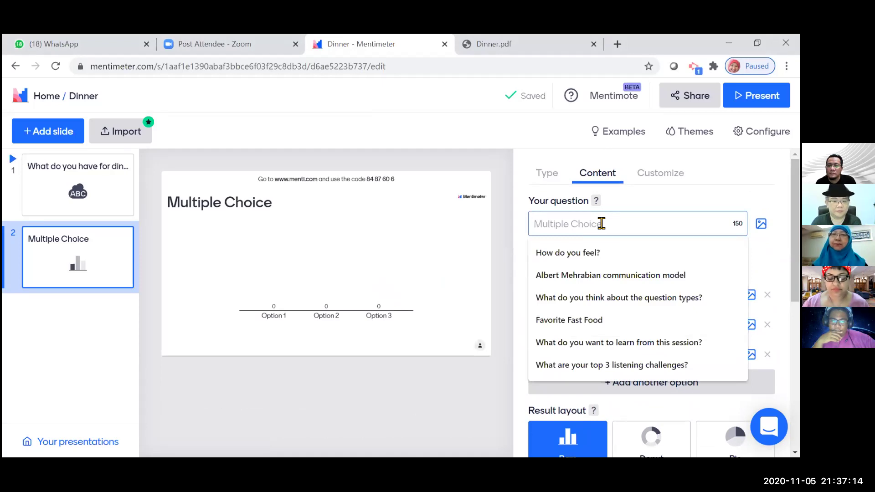
text(Favorite )
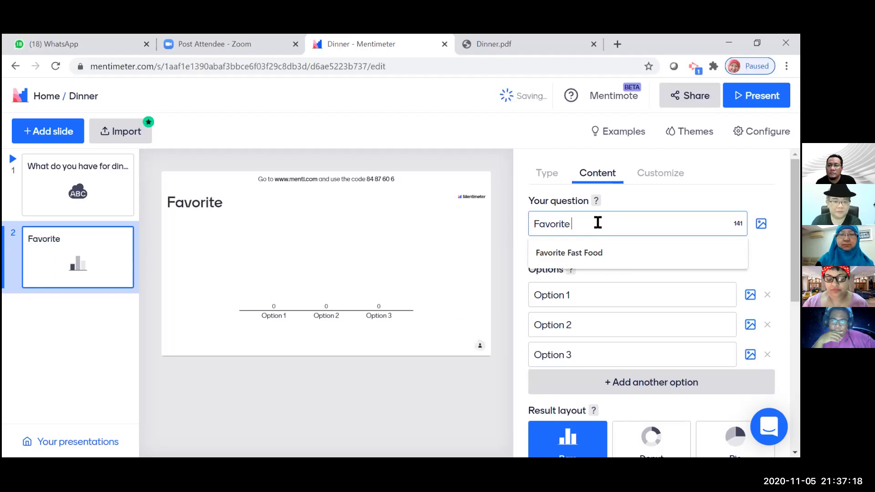
text(Malay)
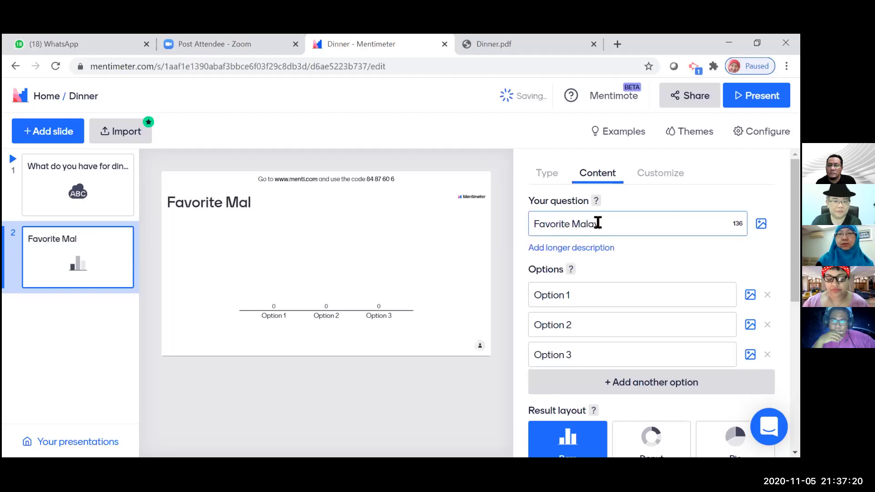
text(sian )
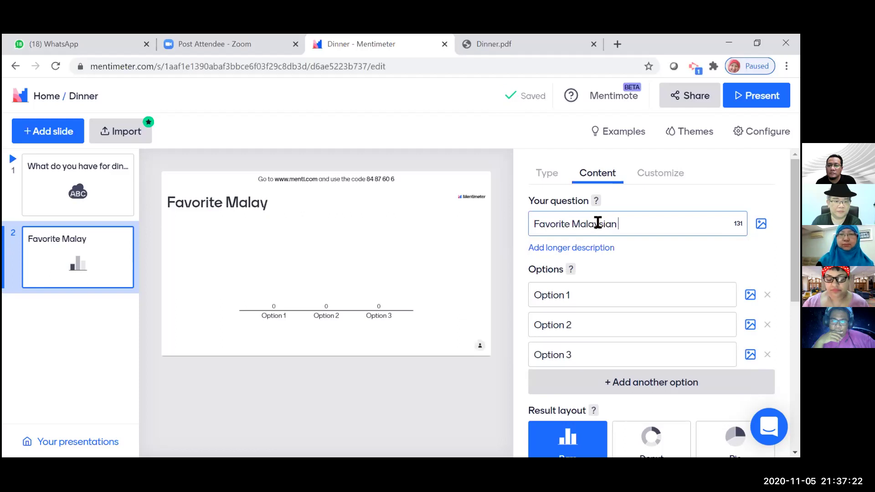
text(Food)
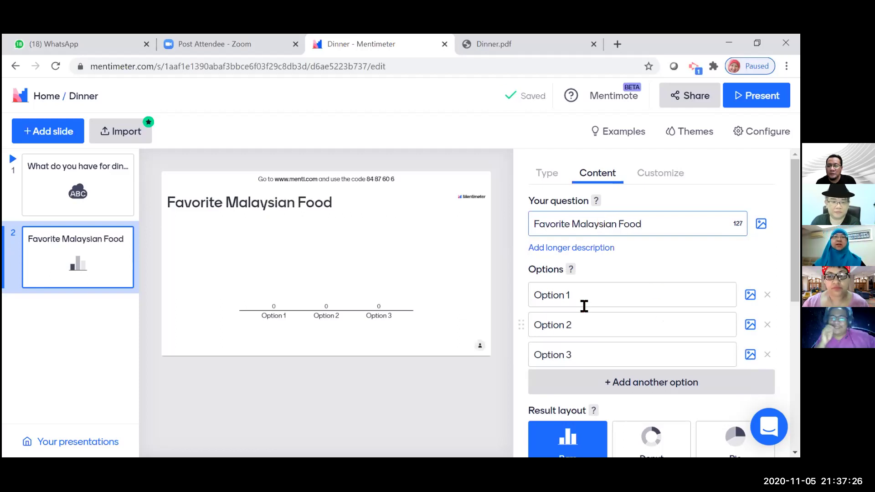
Name the first answer option of the multiple choice slide "Nasi Lemak".
click(547, 297)
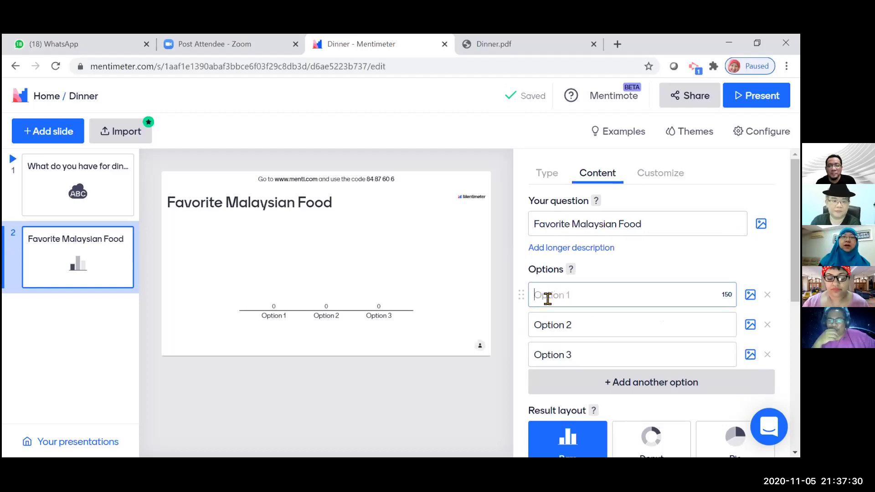
text(Nasi )
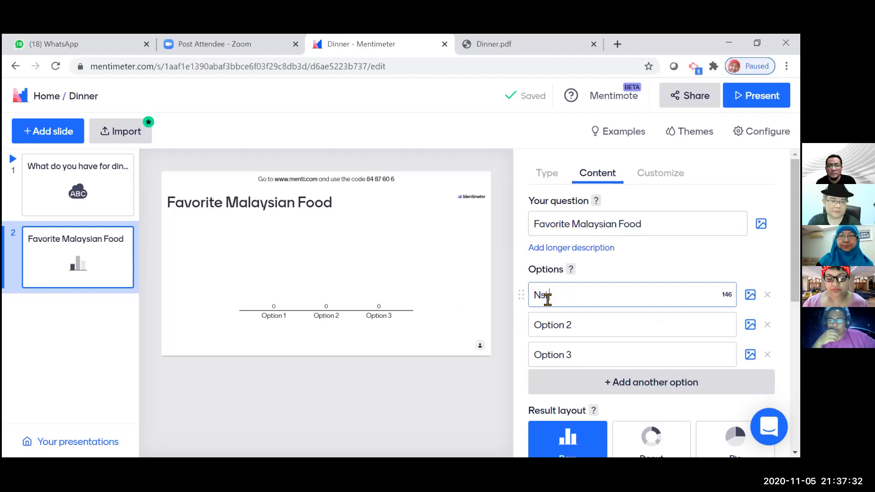
text(L)
key(BackSpace)
key(BackSpace)
key(BackSpace)
key(BackSpace)
key(BackSpace)
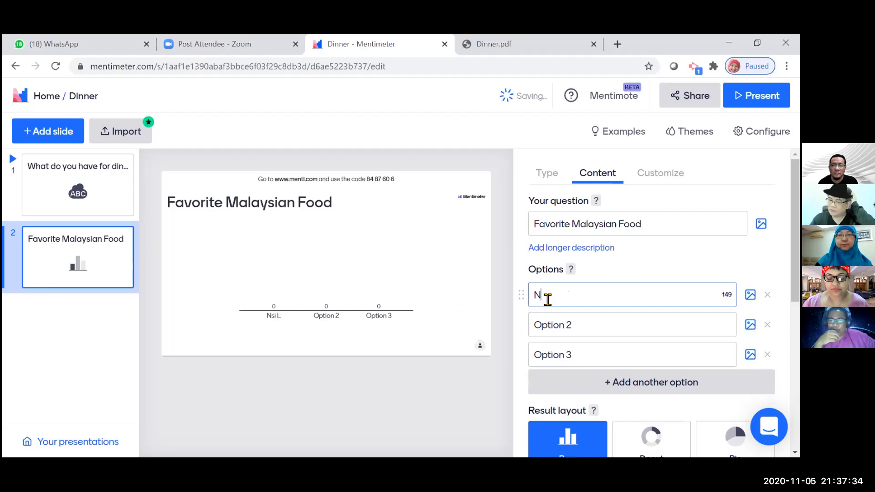
text(asi )
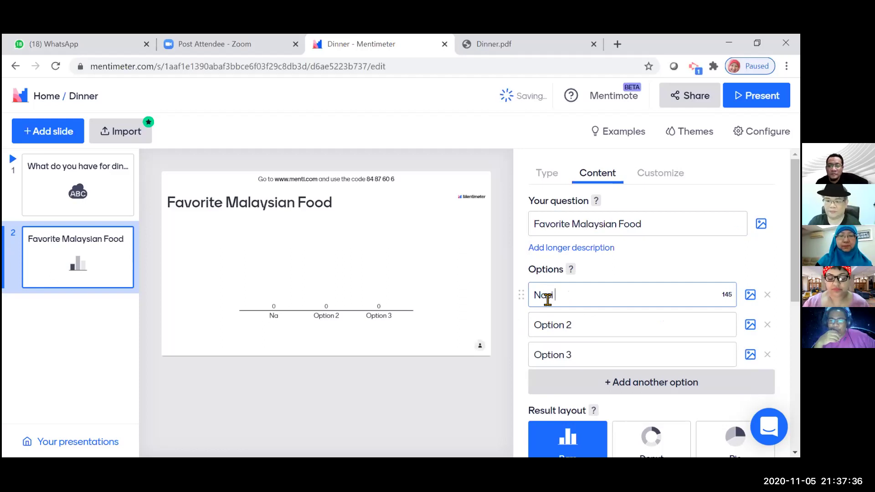
text(Lemak)
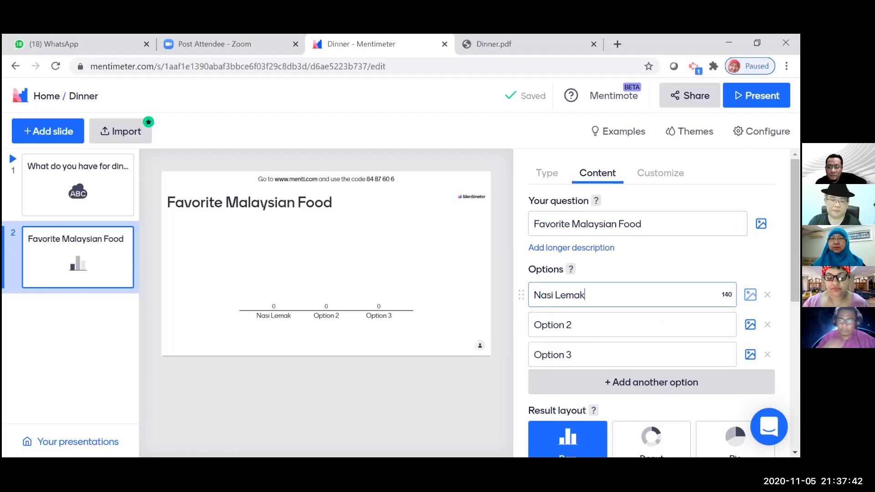
Search the image library for "Nasi Lemak", clear the search, and add an uploaded nasi lemak photo to the first option.
click(751, 294)
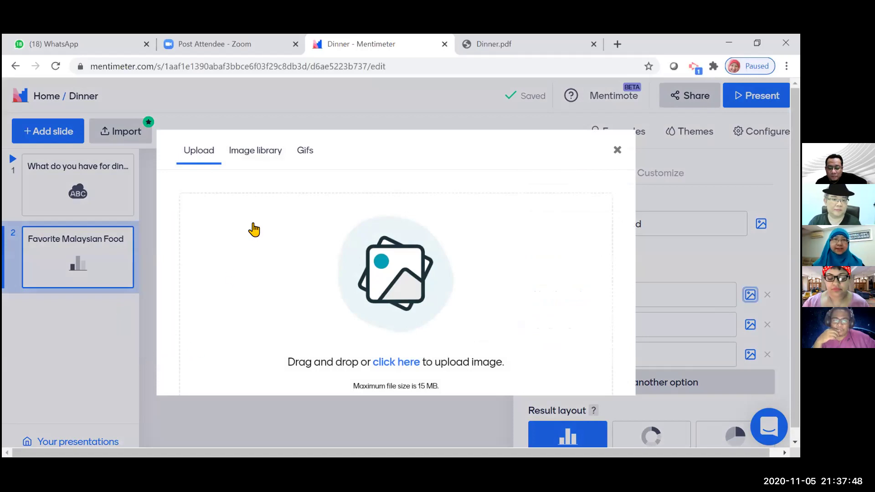
click(258, 153)
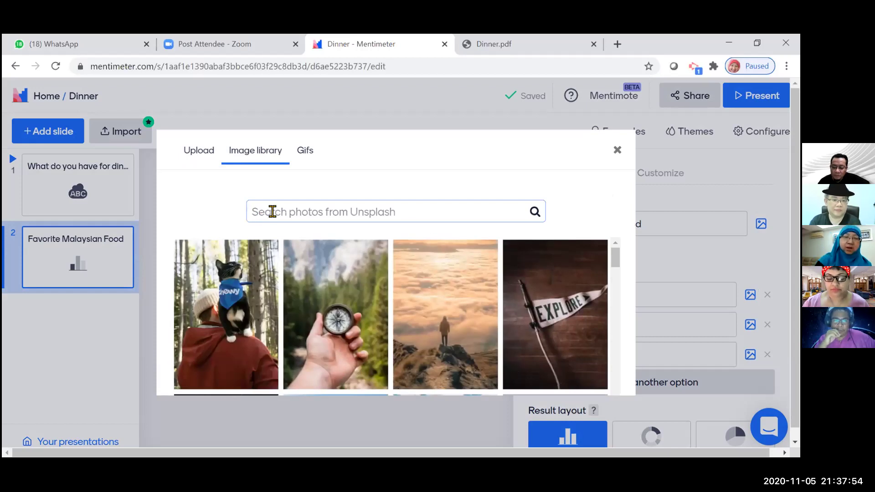
text(Nas)
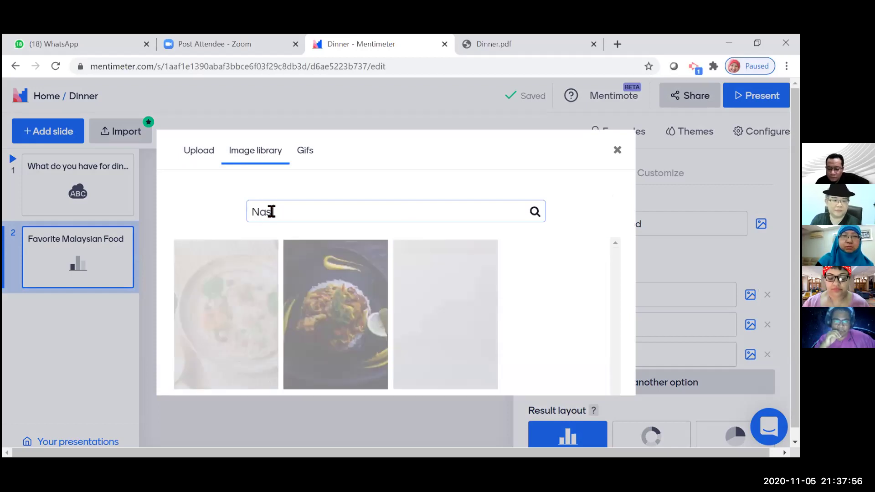
text(i Lemak)
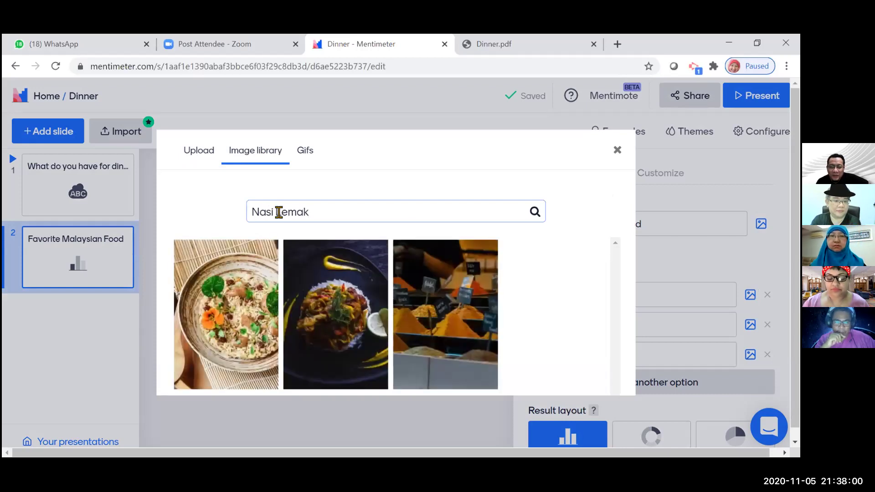
key(ctrl+a)
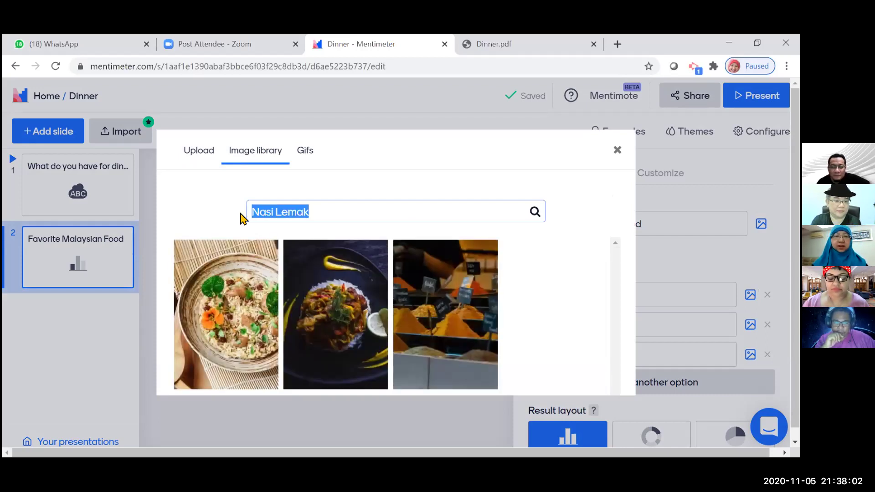
key(BackSpace)
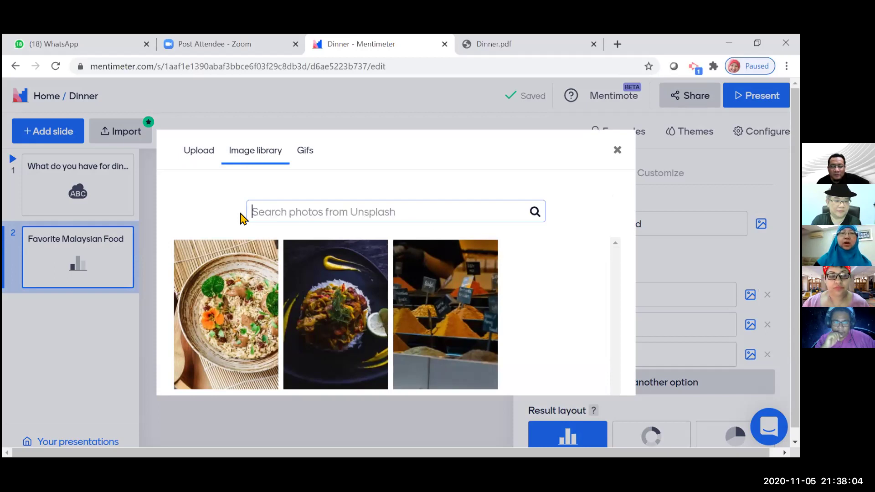
click(200, 157)
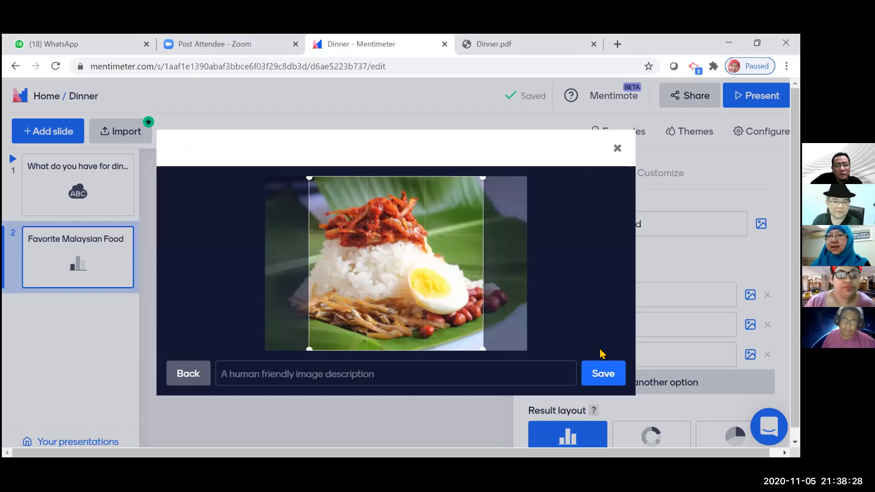
click(611, 380)
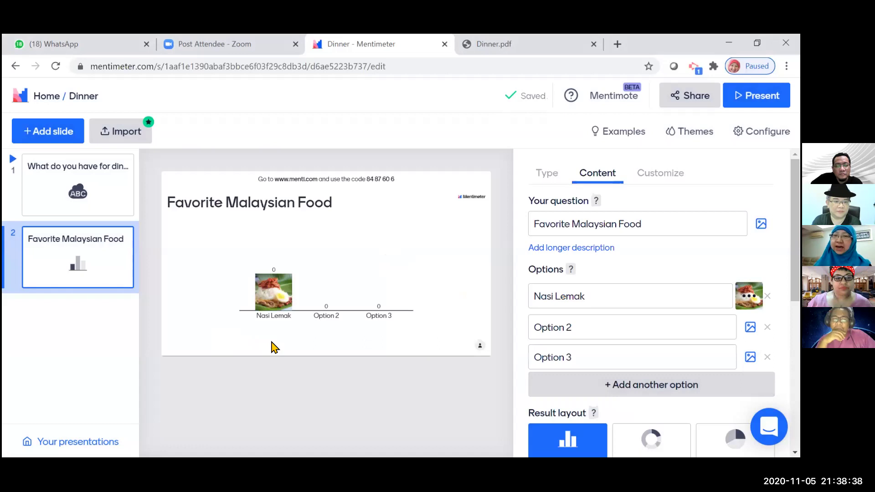
Name the second answer option of the multiple choice slide "Roti Canai".
click(554, 331)
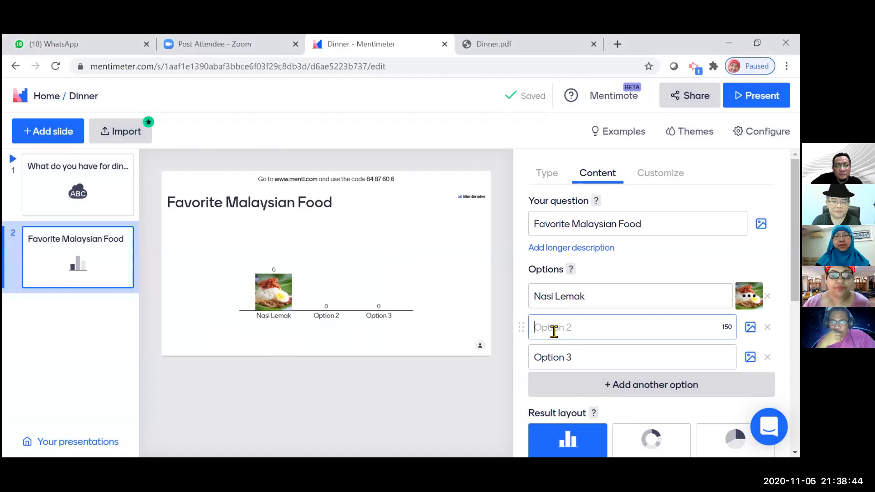
text(R)
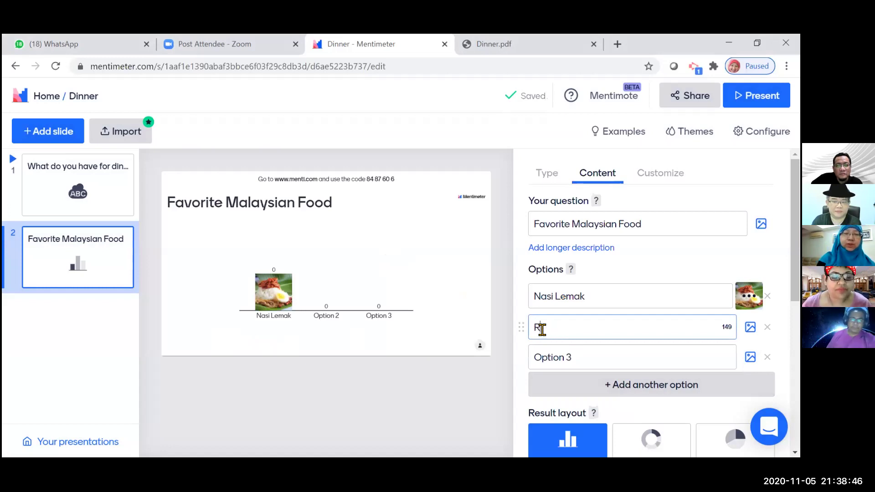
text(oto Canai)
click(556, 328)
key(BackSpace)
text(i)
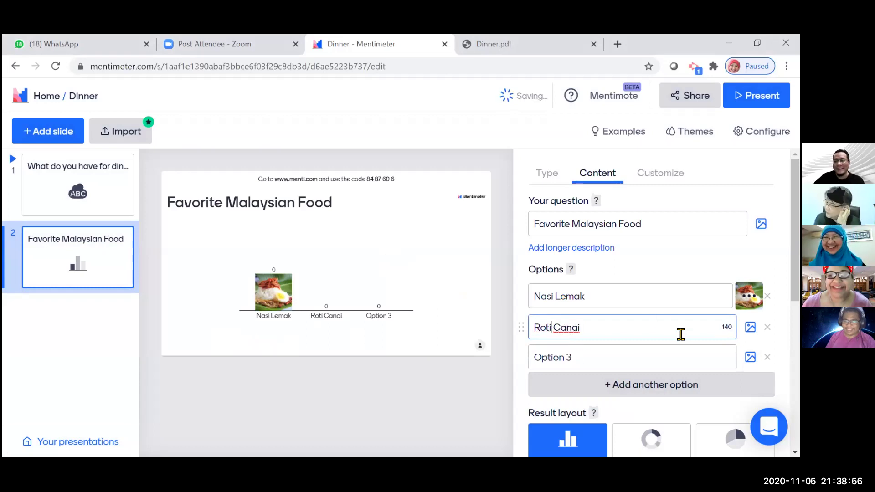
drag(650, 224, 622, 224)
click(659, 224)
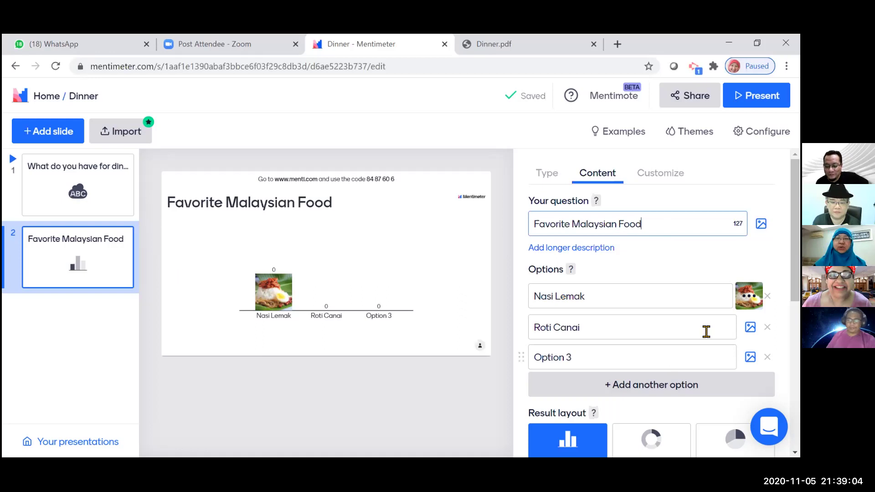
Search the image library for "Roti Canai" and add an uploaded roti canai photo to the second option.
click(751, 327)
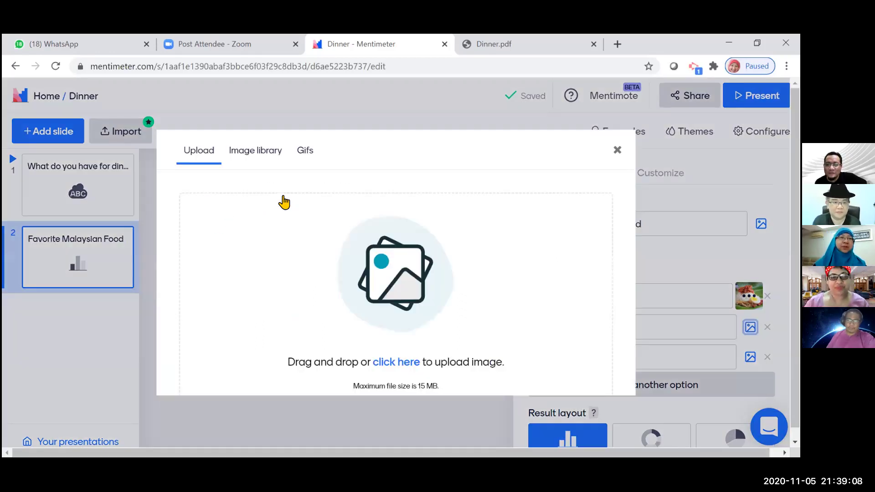
click(259, 152)
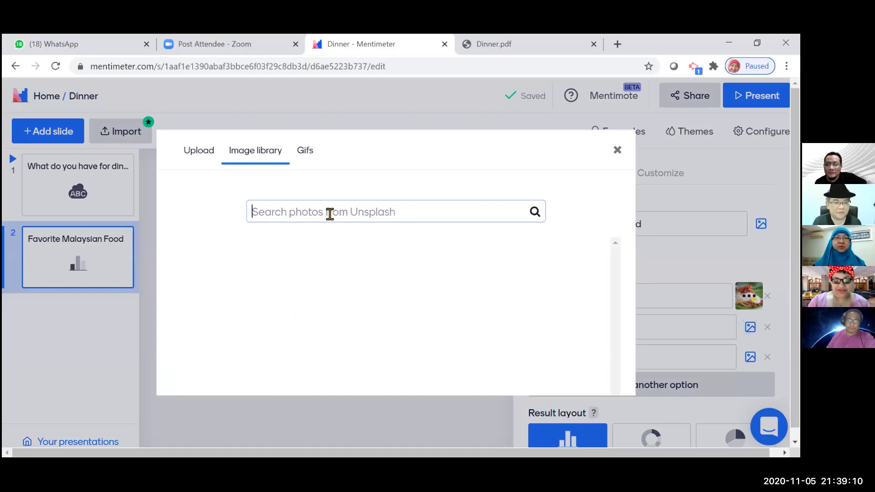
text(Ro)
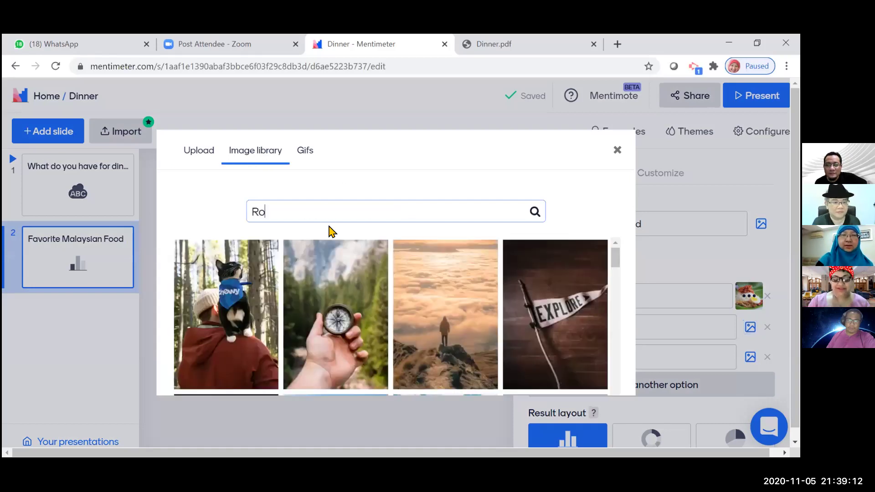
text(ti Candi Canai)
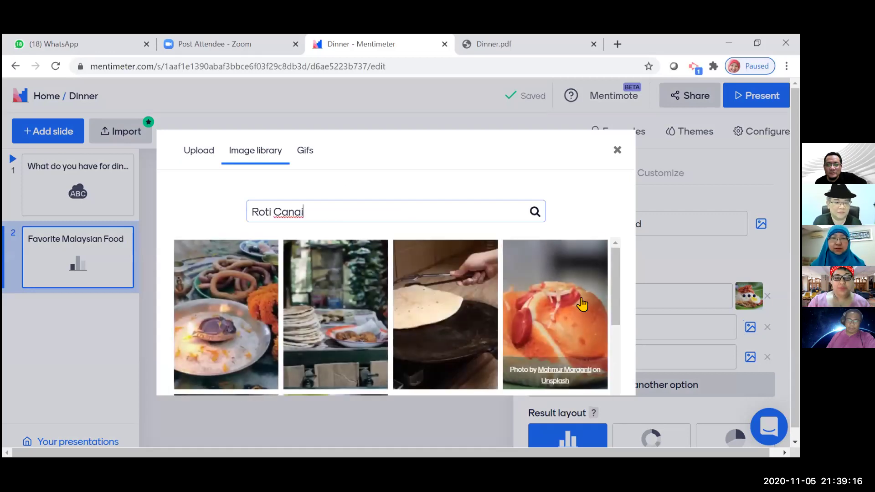
scroll(466, 314, down, 3)
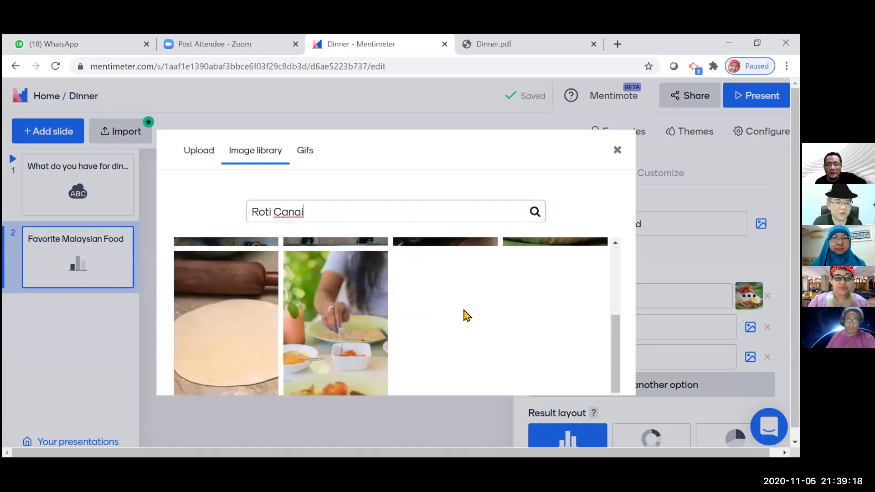
scroll(466, 314, up, 3)
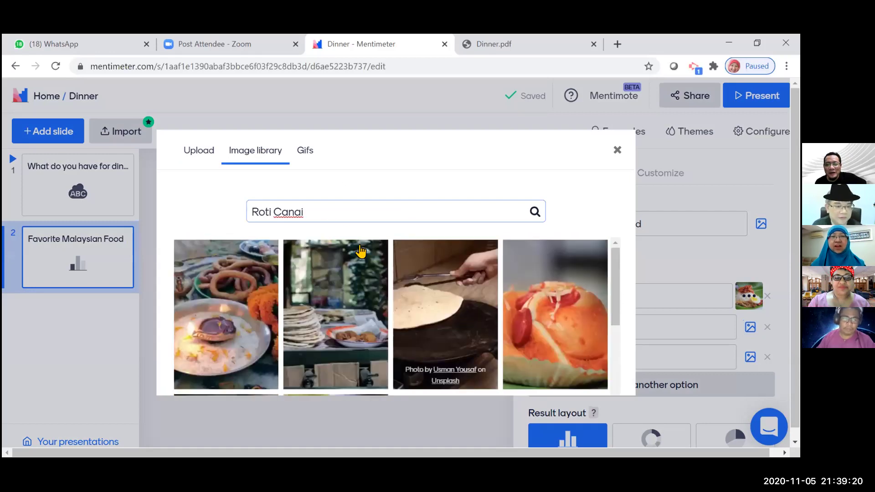
click(194, 155)
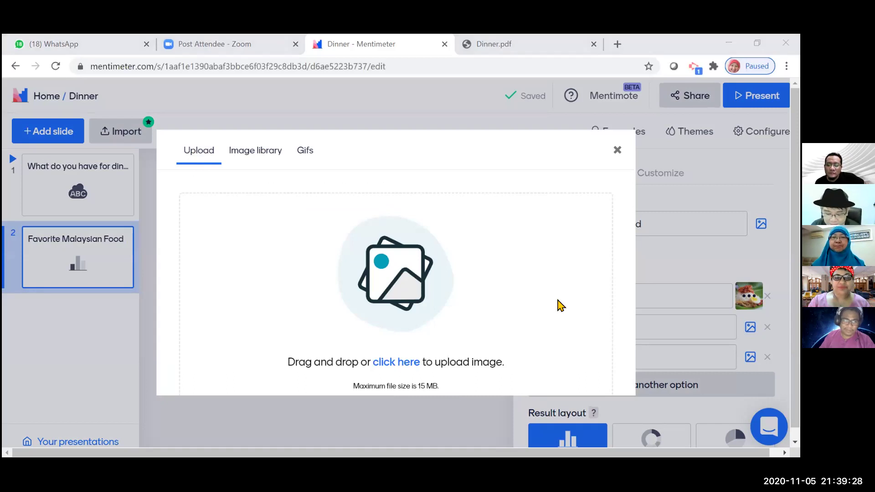
key(Return)
click(598, 378)
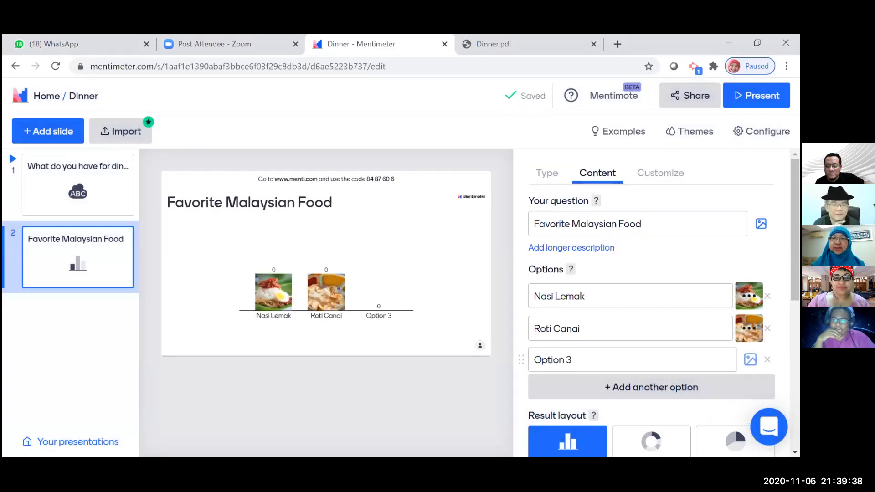
Name the third option "Koay Teow Goreng" and add an uploaded photo of the fried noodle dish to it.
click(587, 360)
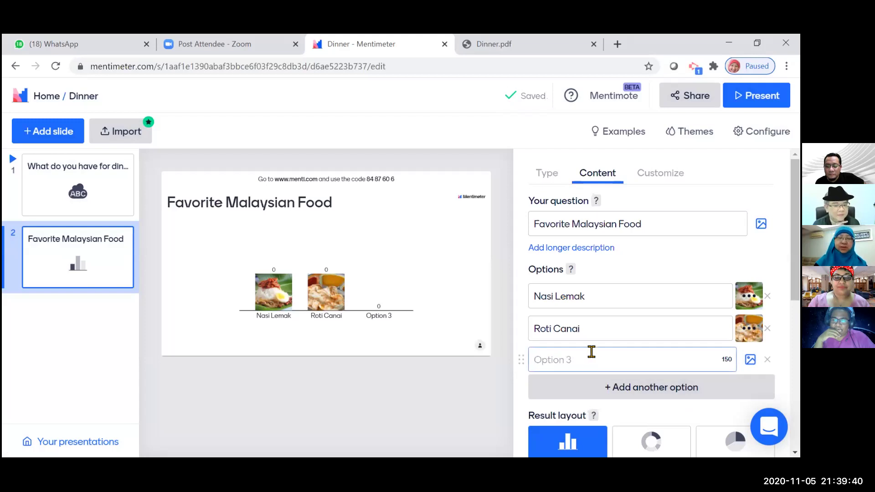
text(Koay Teow Goreng)
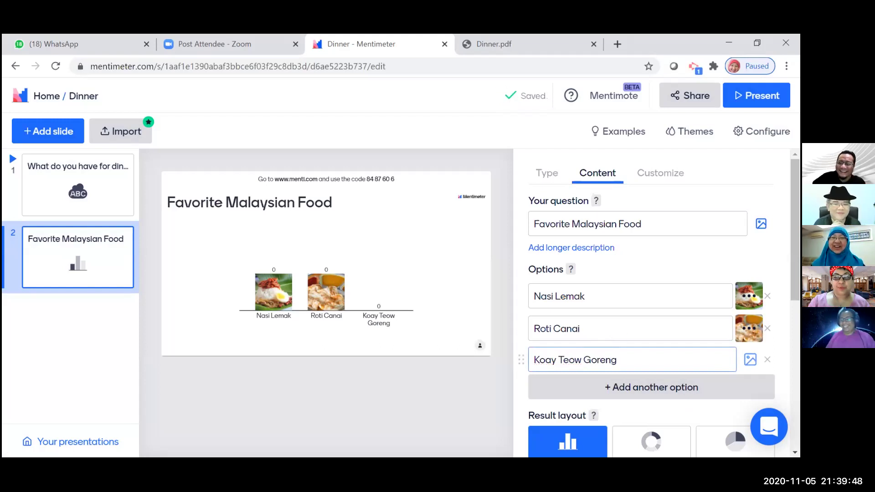
click(750, 360)
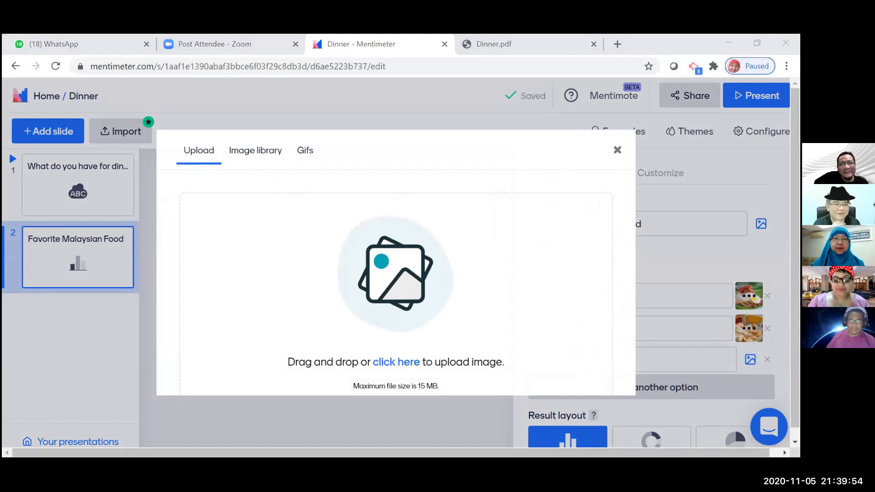
drag(558, 310, 536, 303)
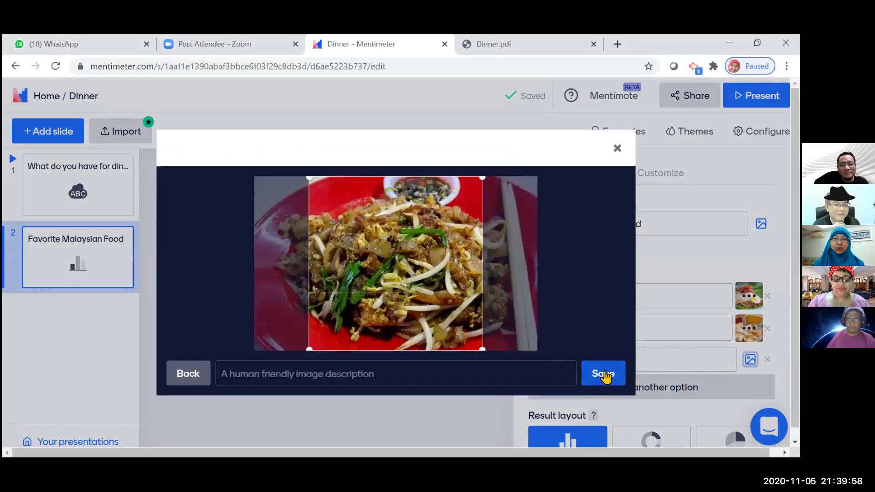
click(605, 375)
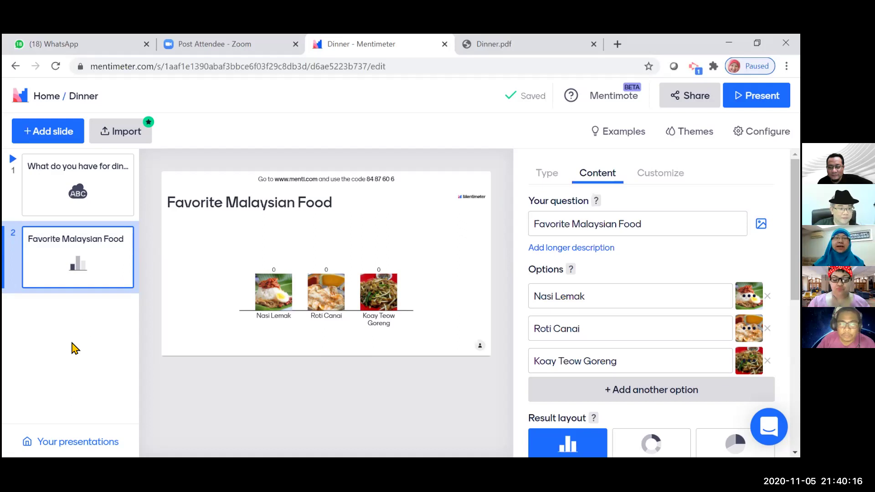
Try to add a third slide to check which question types are available, and cancel it.
click(58, 134)
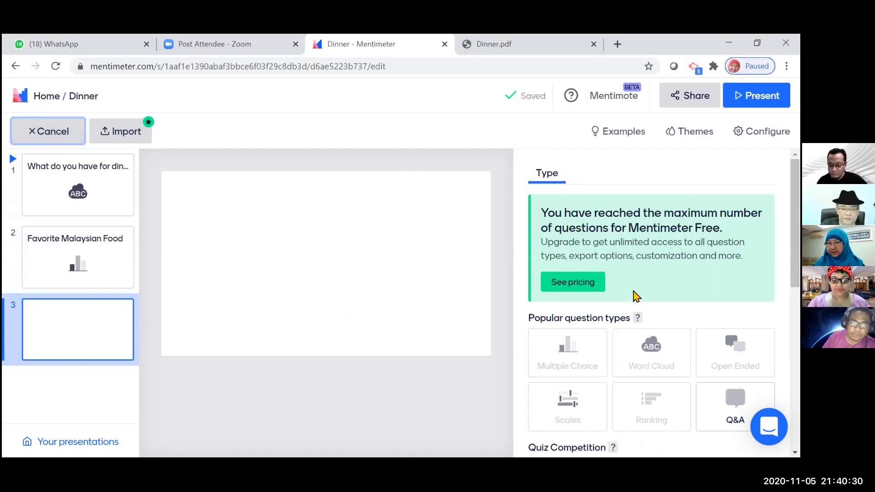
click(42, 136)
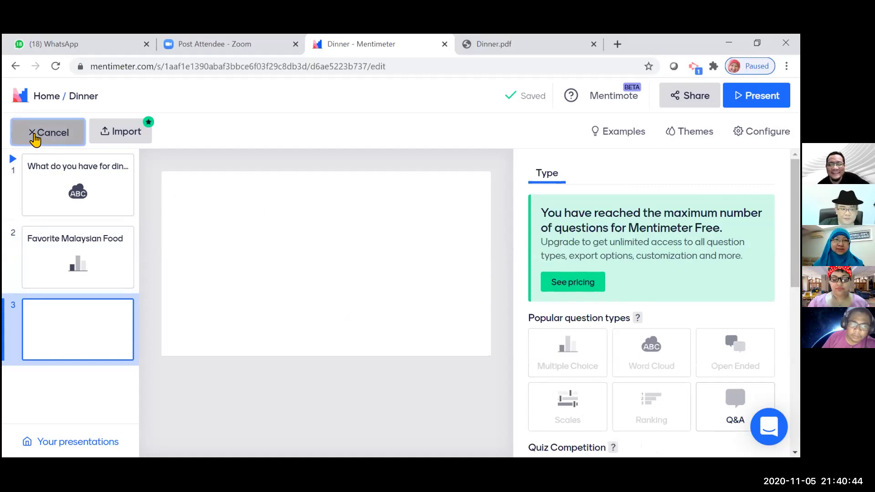
click(33, 137)
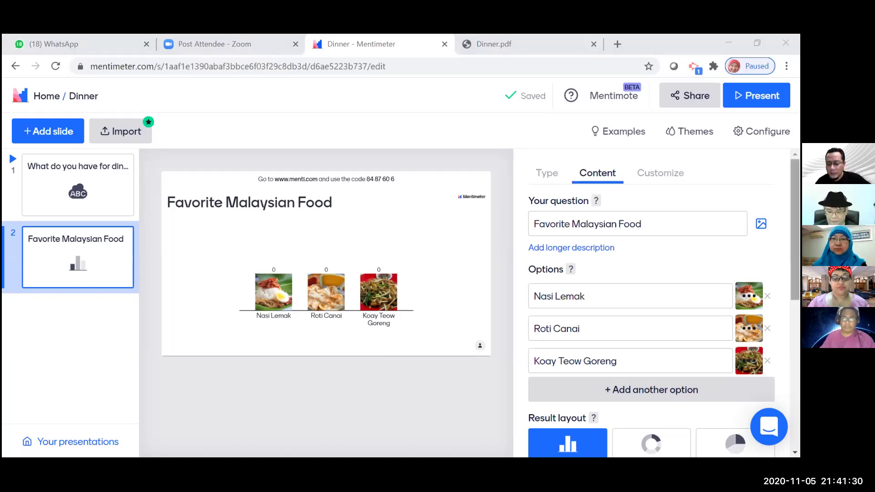
Start another new slide after the "Favorite Malaysian Food" slide, look through the question types on offer, and discard it.
scroll(651, 301, down, 1)
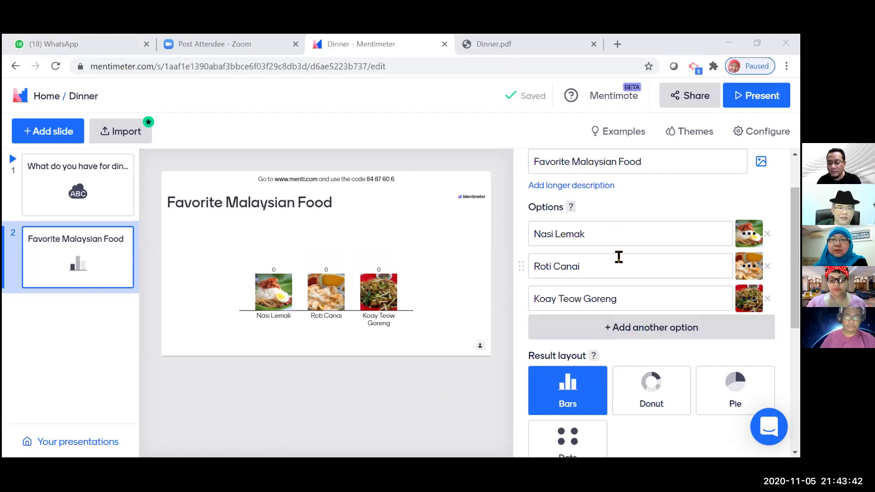
click(45, 132)
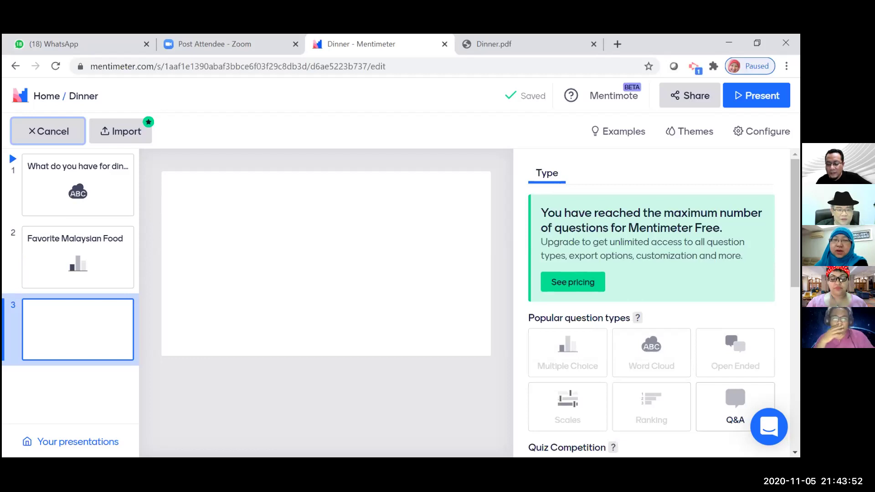
scroll(652, 301, down, 1)
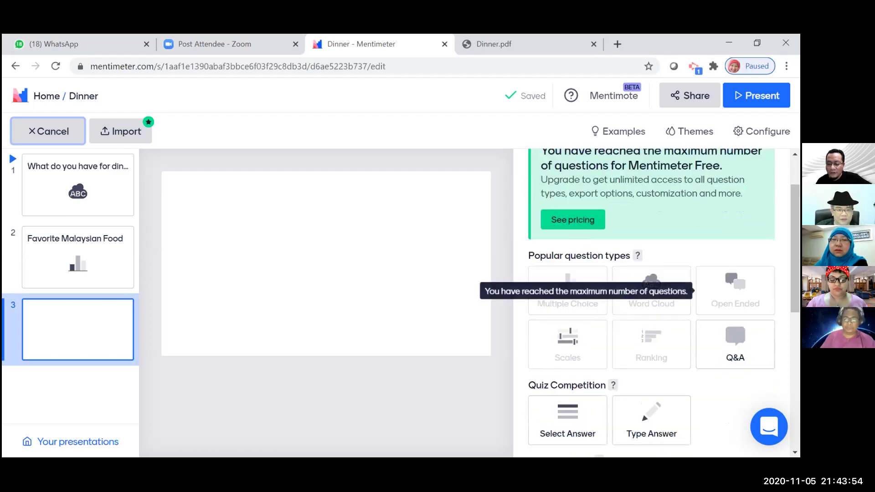
scroll(607, 301, up, 1)
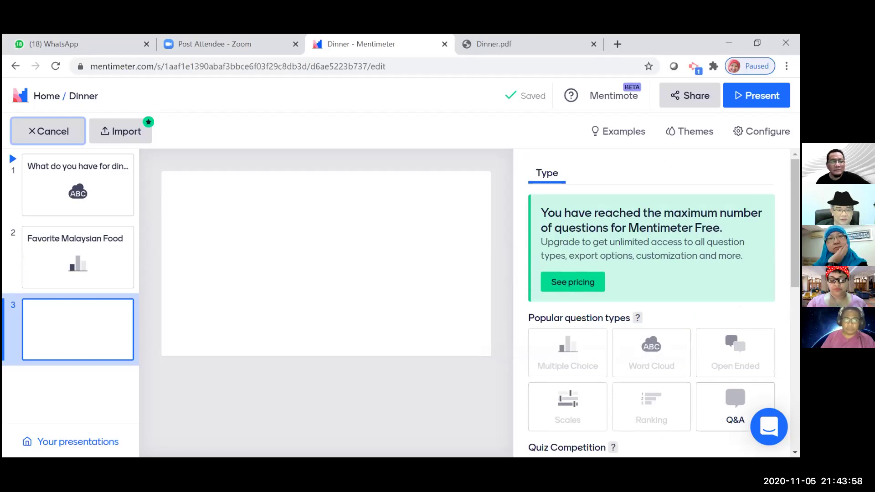
click(32, 135)
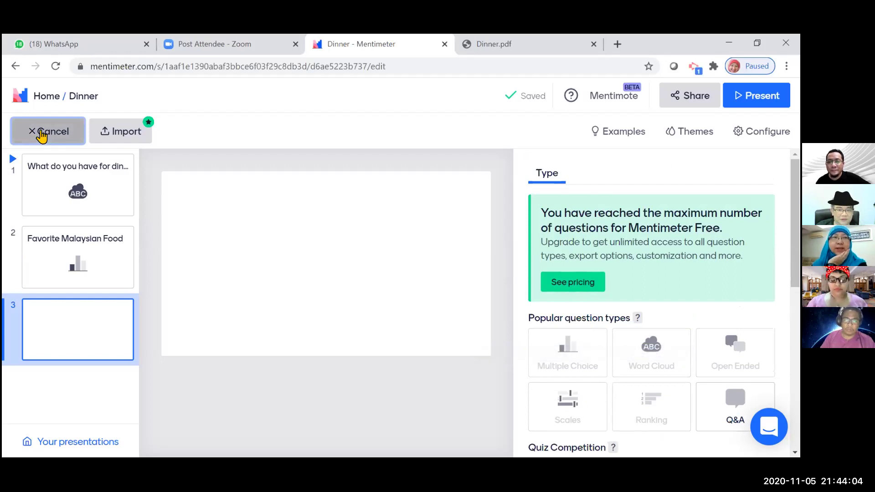
click(41, 136)
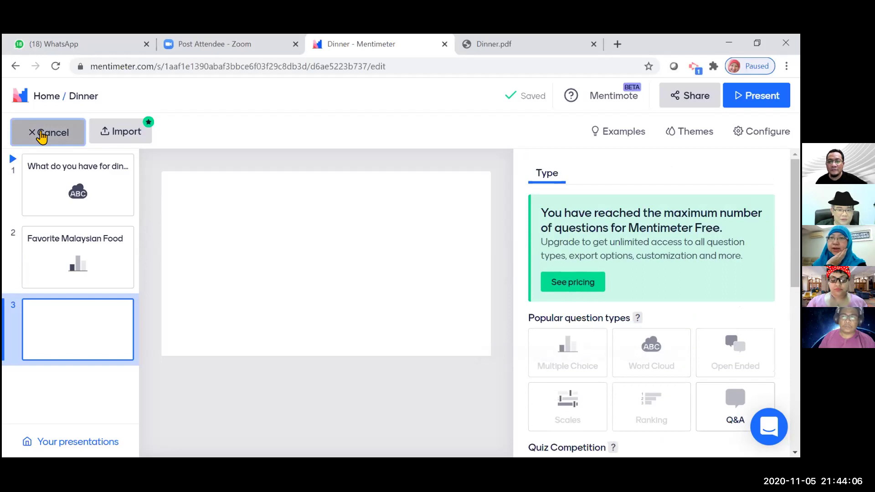
click(34, 136)
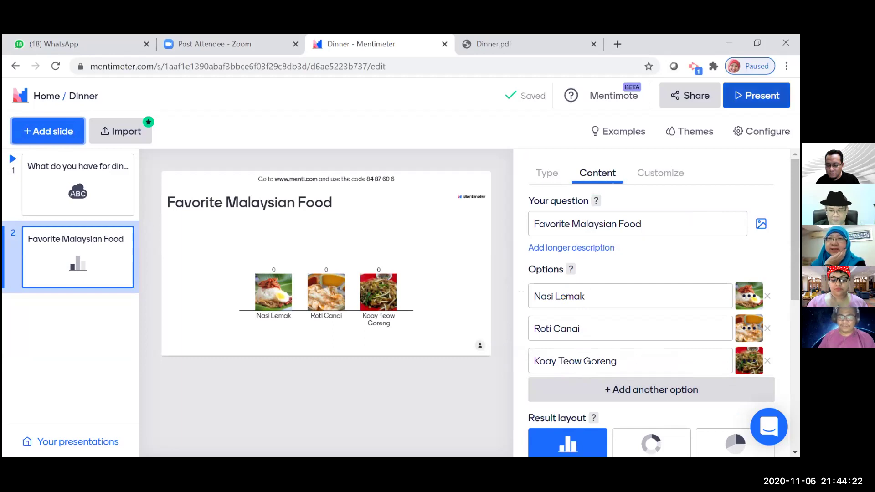
Present the "Favorite Malaysian Food" multiple choice slide and bring up the presenter controls.
click(756, 96)
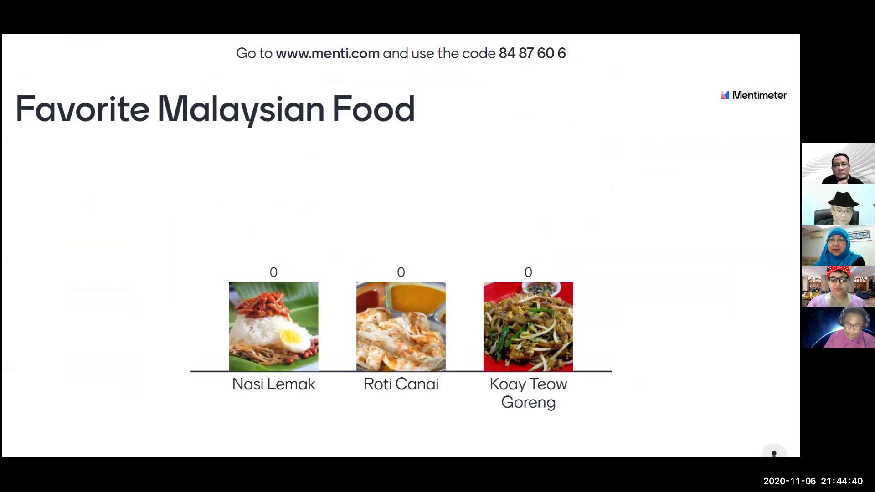
mouse_move(72, 461)
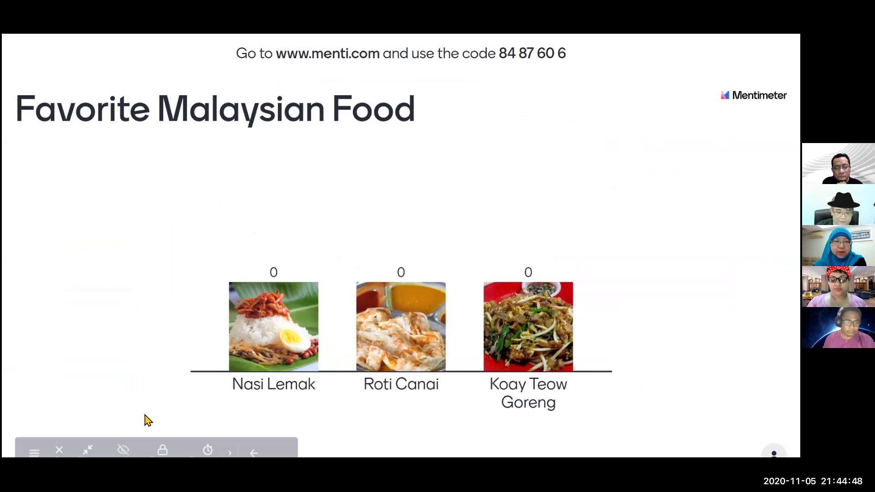
click(159, 454)
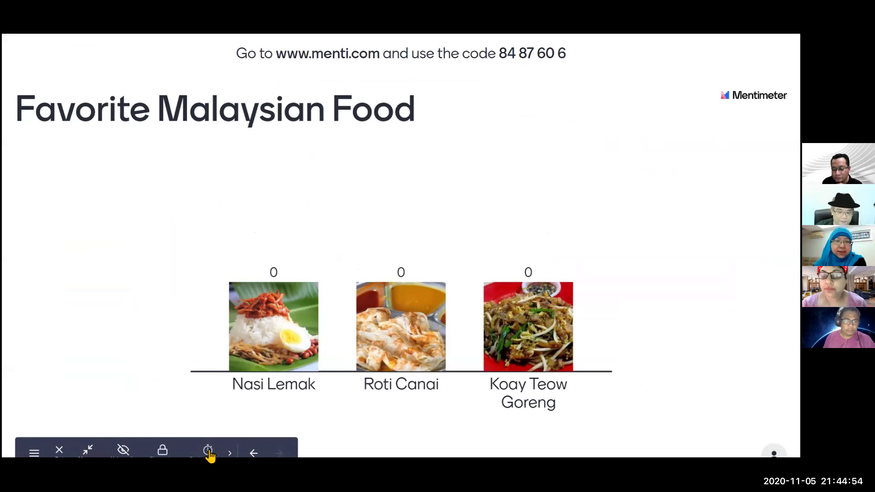